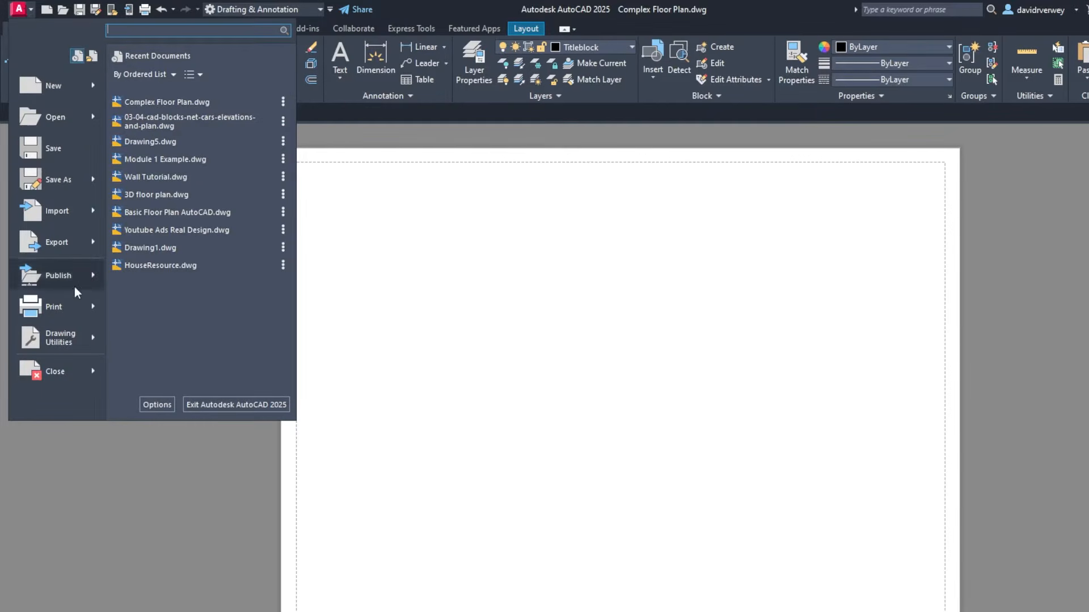
- Open the page setup settings of Layout2 for modification
mouse_move(69, 308)
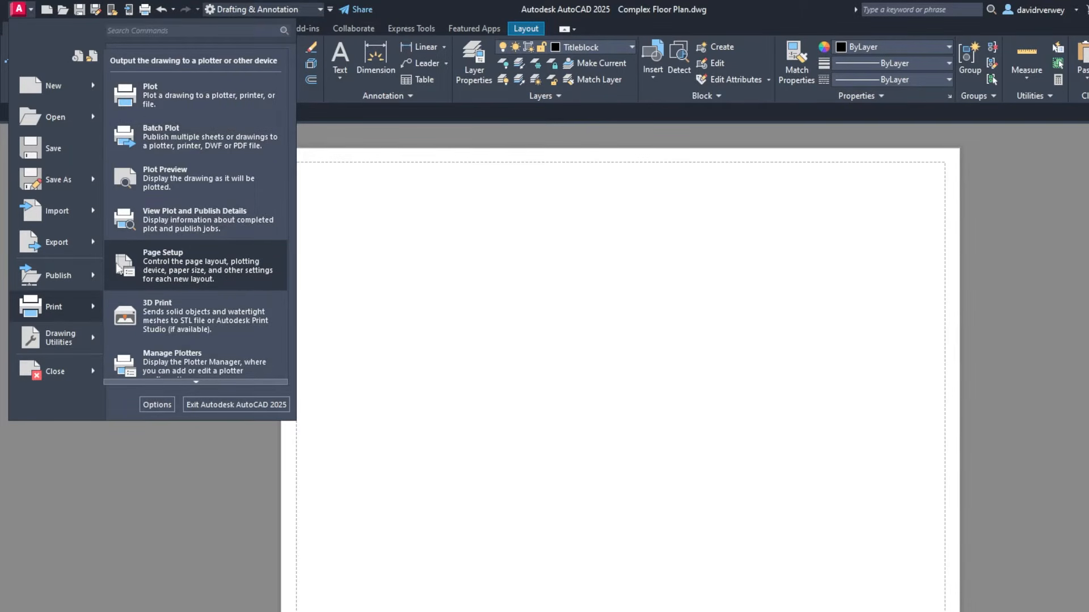
click(183, 262)
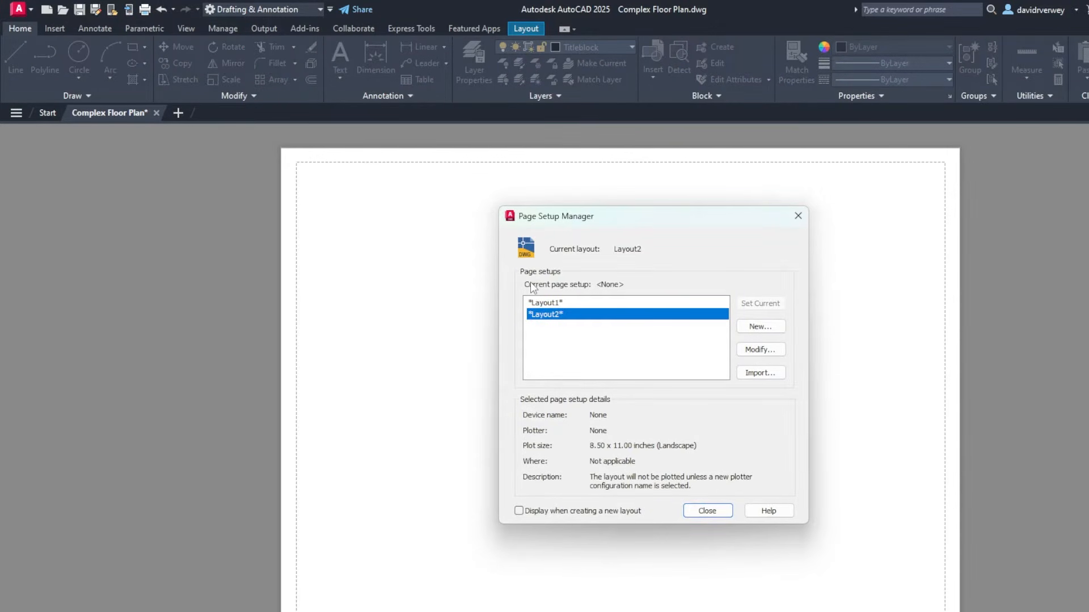
click(576, 303)
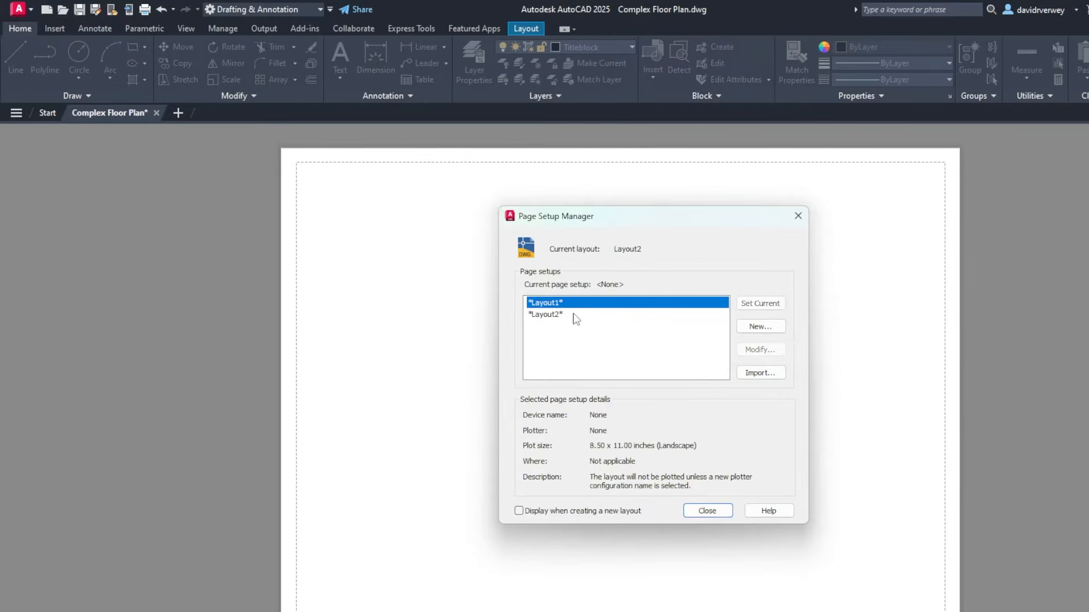
click(574, 315)
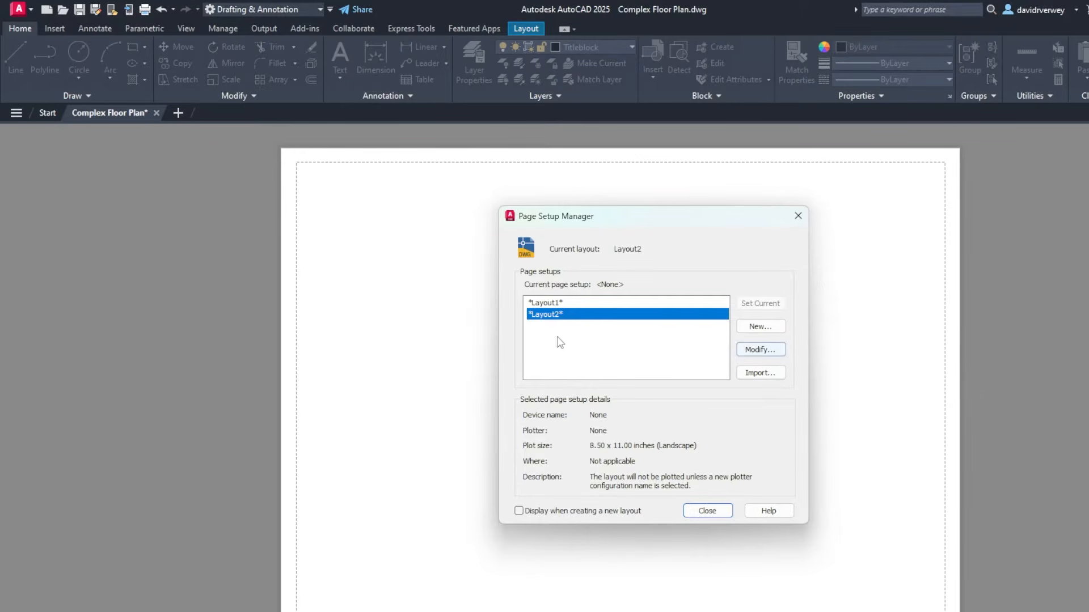
click(760, 349)
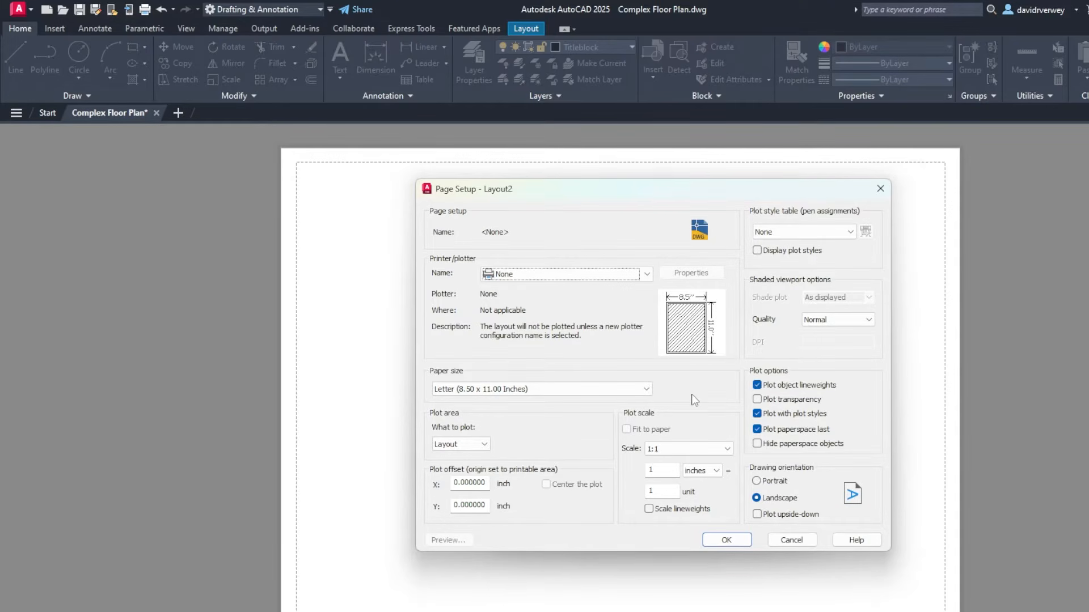
- Set the Layout2 plotter to Microsoft Print to PDF and the paper size to A4
click(593, 275)
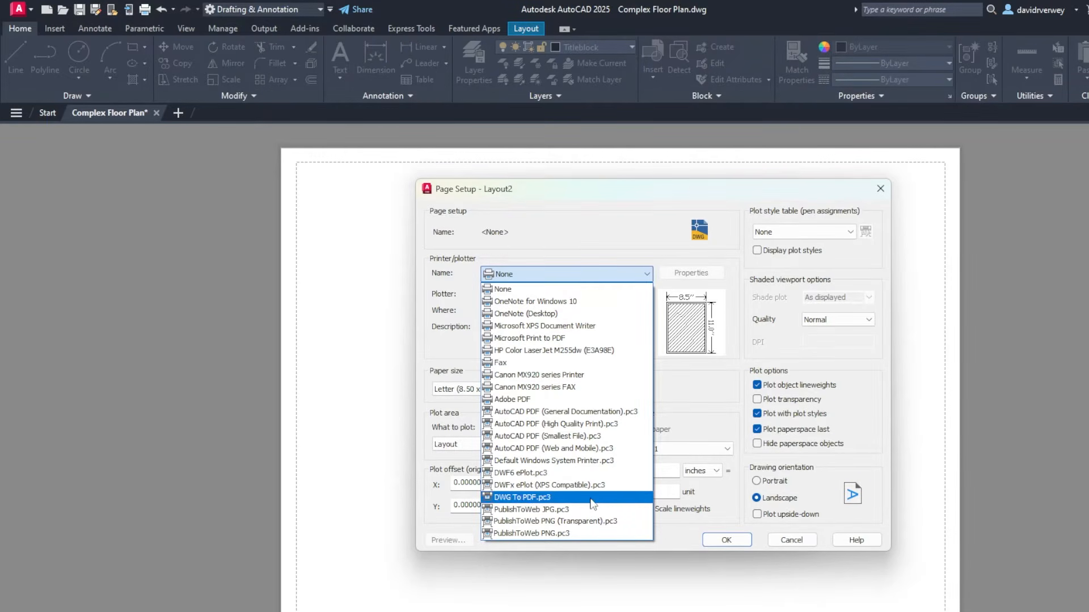
click(583, 339)
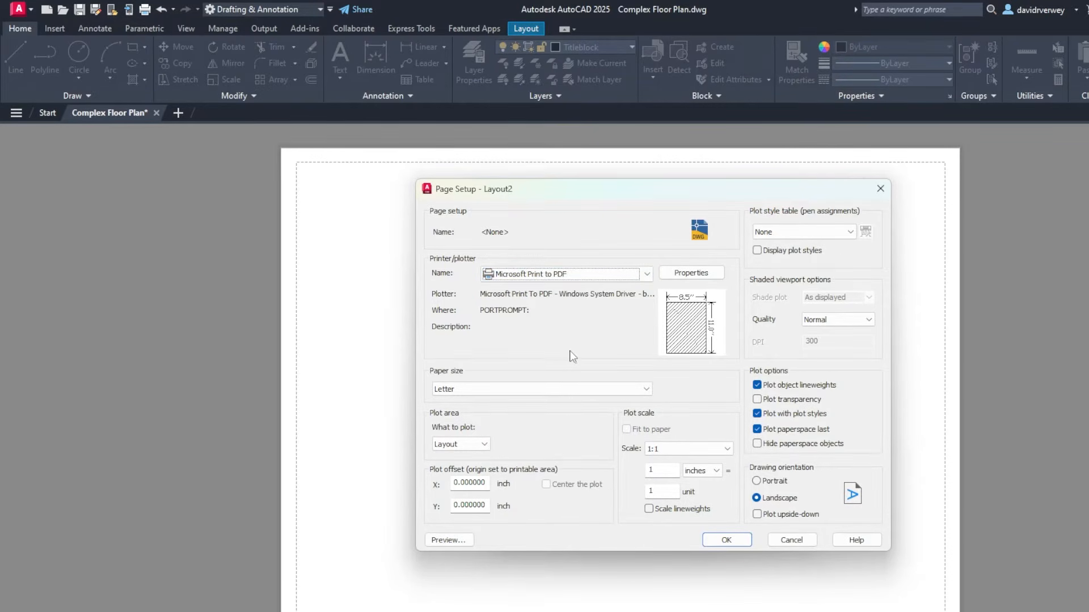
click(575, 390)
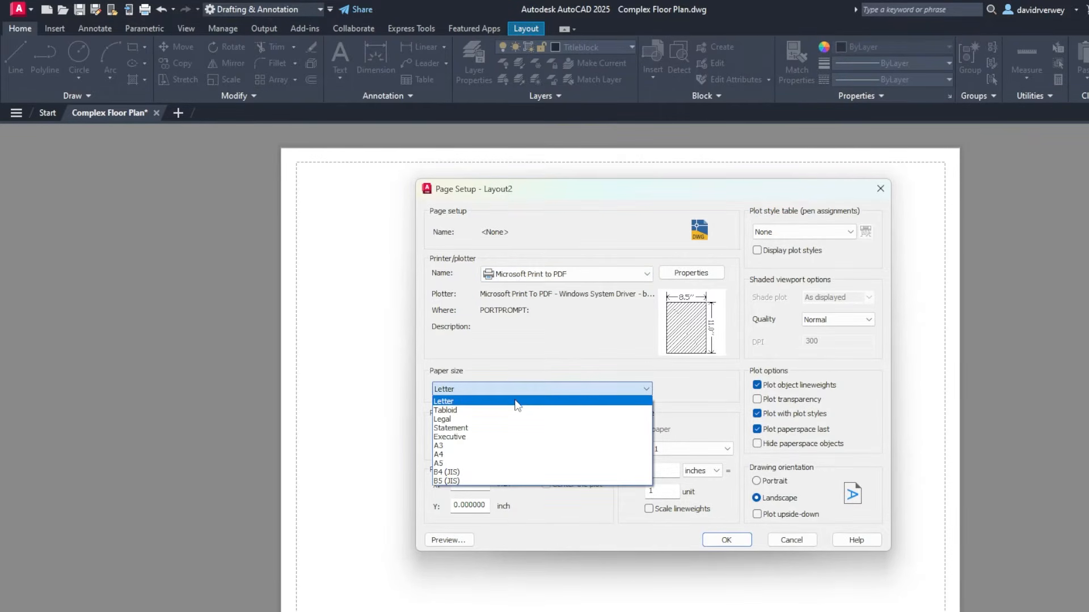
click(497, 455)
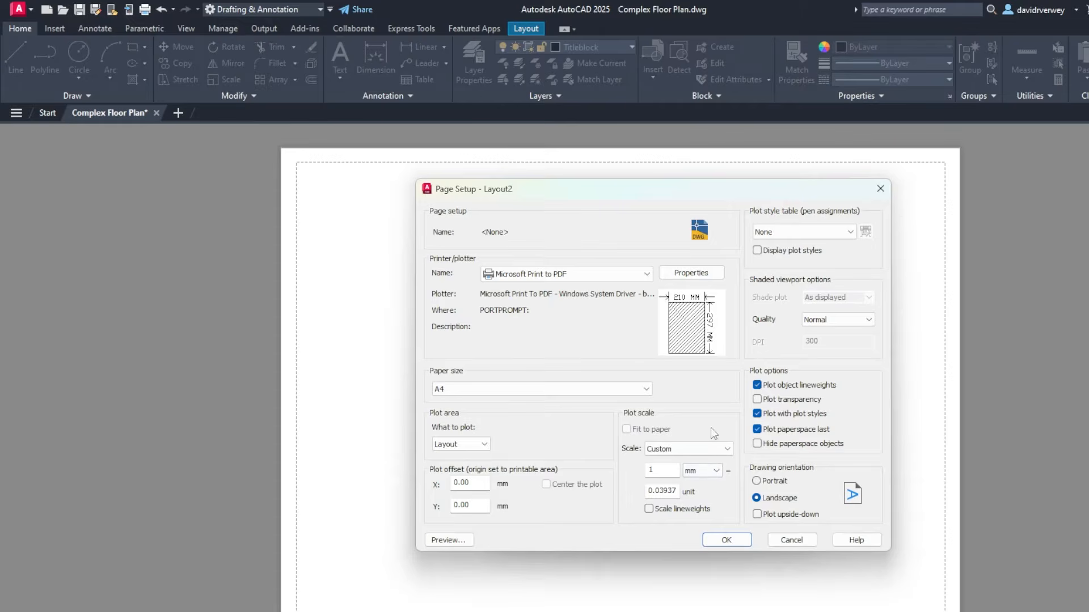
- Set the drawing orientation to Portrait and keep Layout as the area to plot
click(776, 482)
click(781, 500)
click(778, 480)
click(497, 390)
click(497, 391)
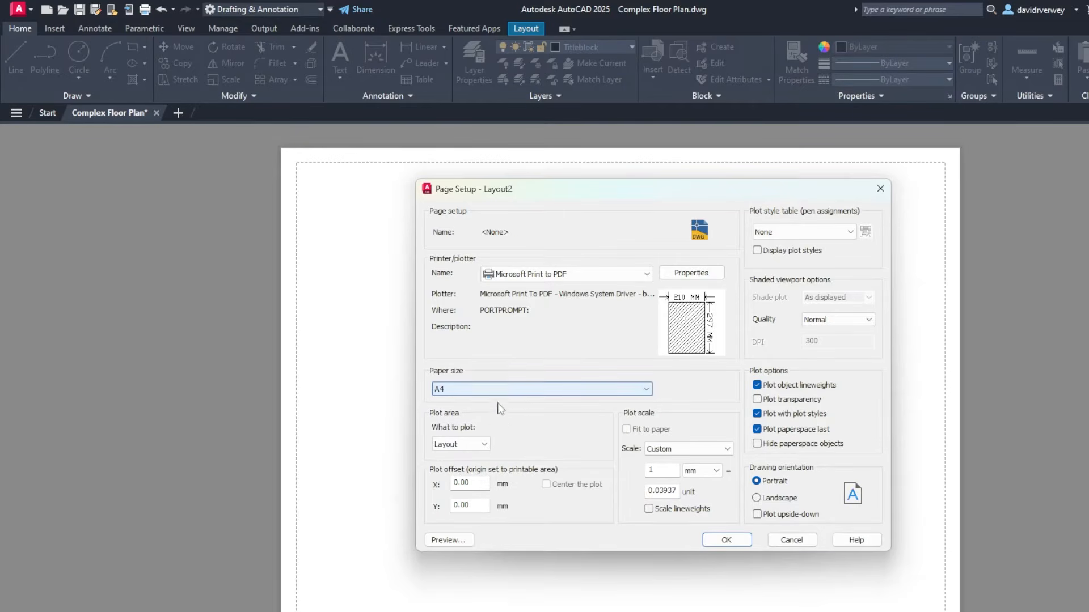
click(475, 445)
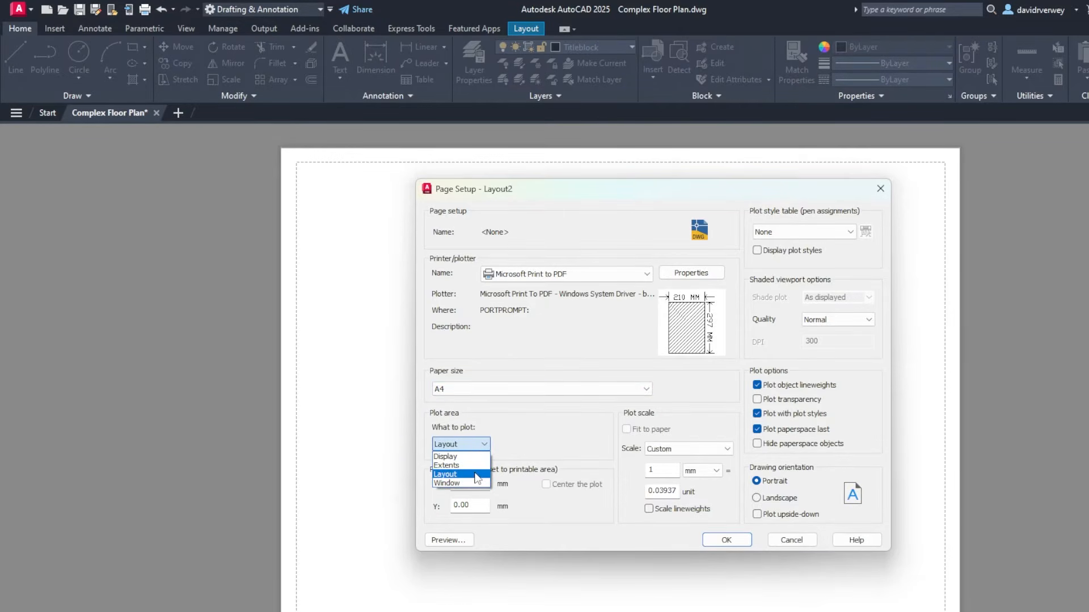
click(592, 451)
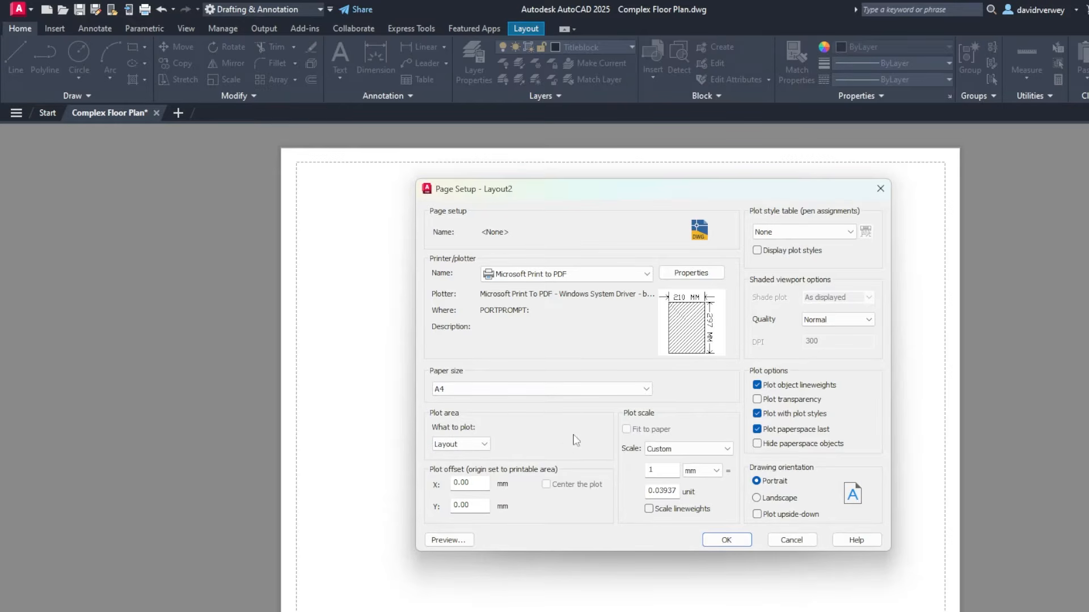
- Set the plot scale units to inches and the scale to 1:2
click(667, 448)
click(669, 448)
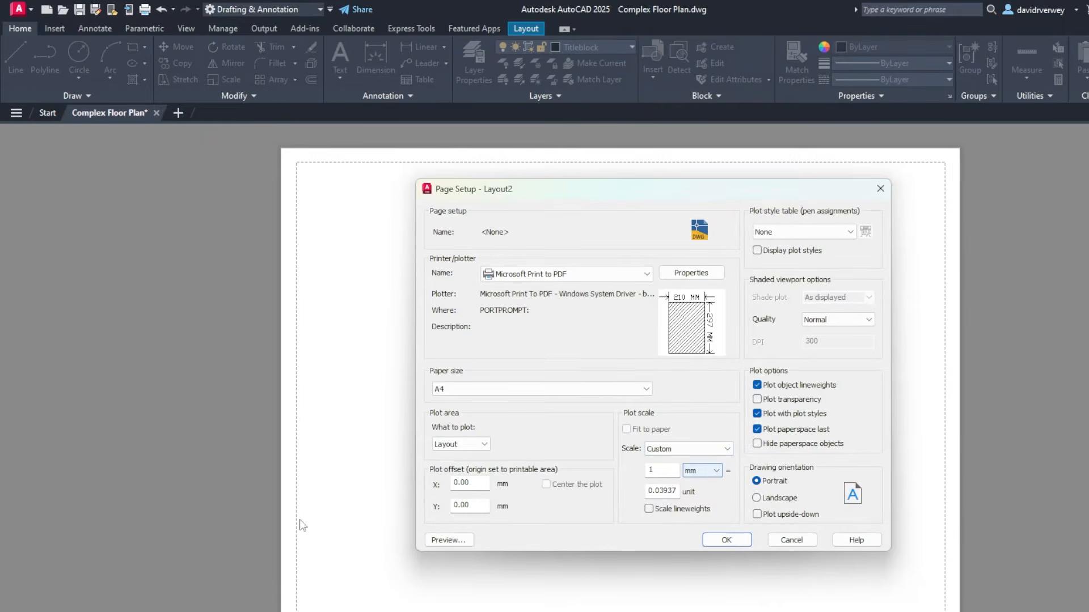
click(707, 476)
click(704, 488)
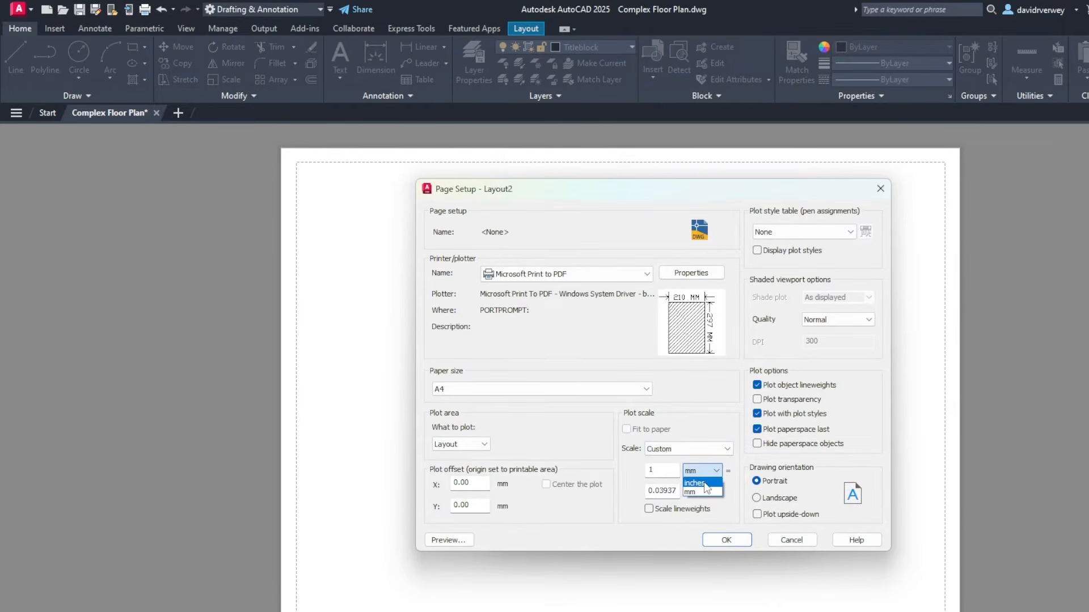
click(669, 452)
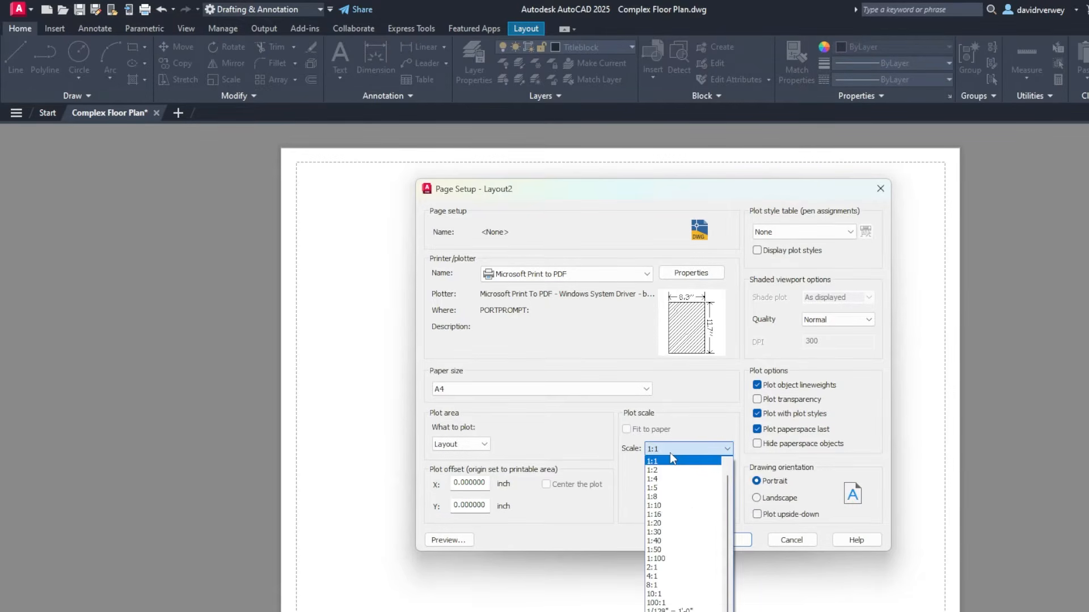
click(666, 470)
click(664, 451)
click(664, 460)
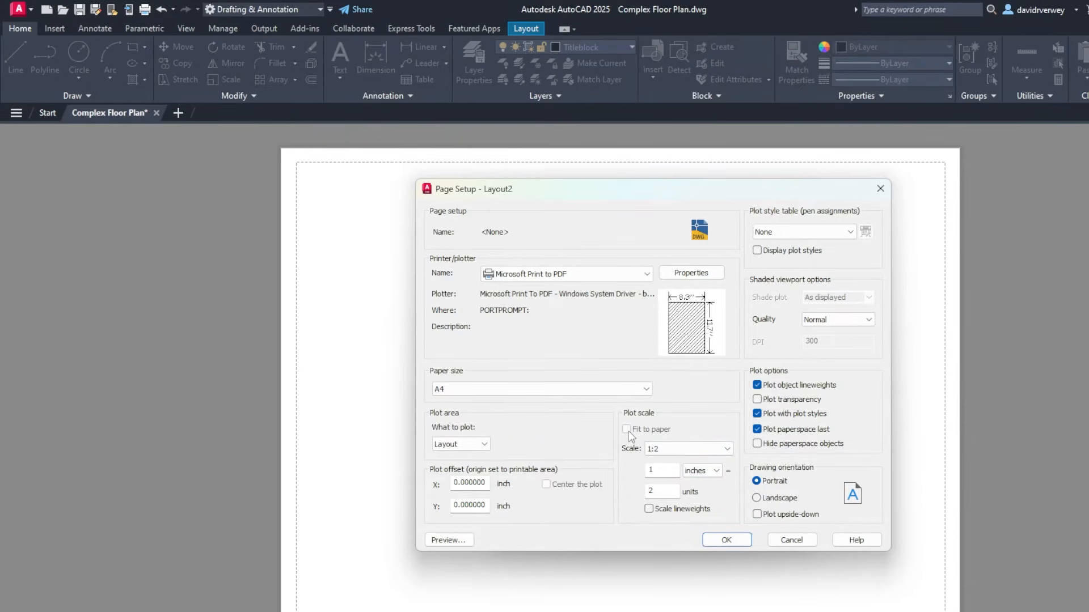
- Assign the monochrome.ctb plot style table with plot styles displayed and Normal quality, and apply the page setup to Layout2
click(782, 230)
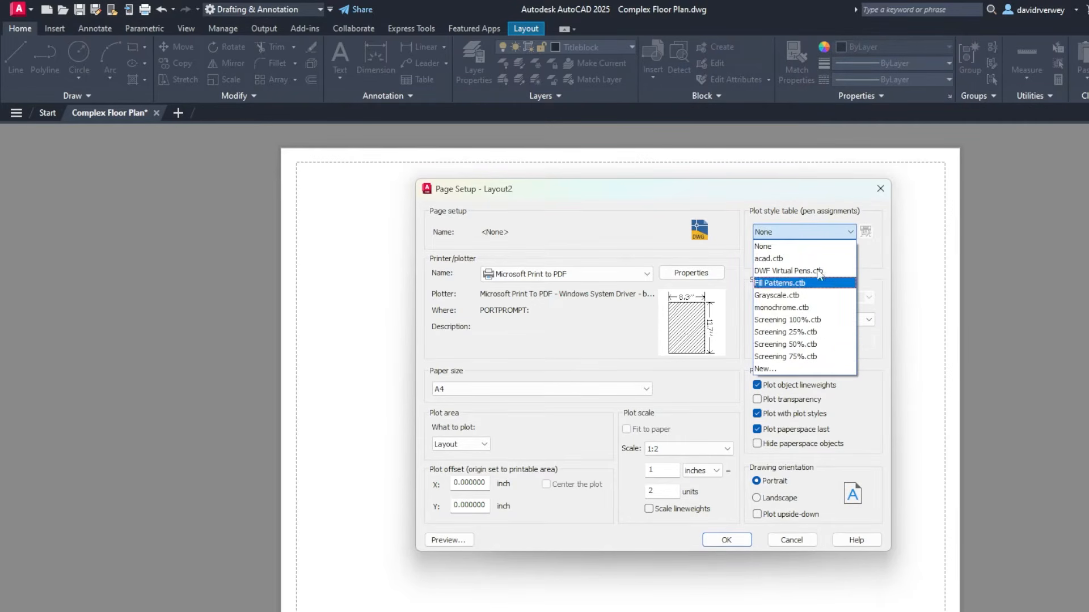
click(818, 308)
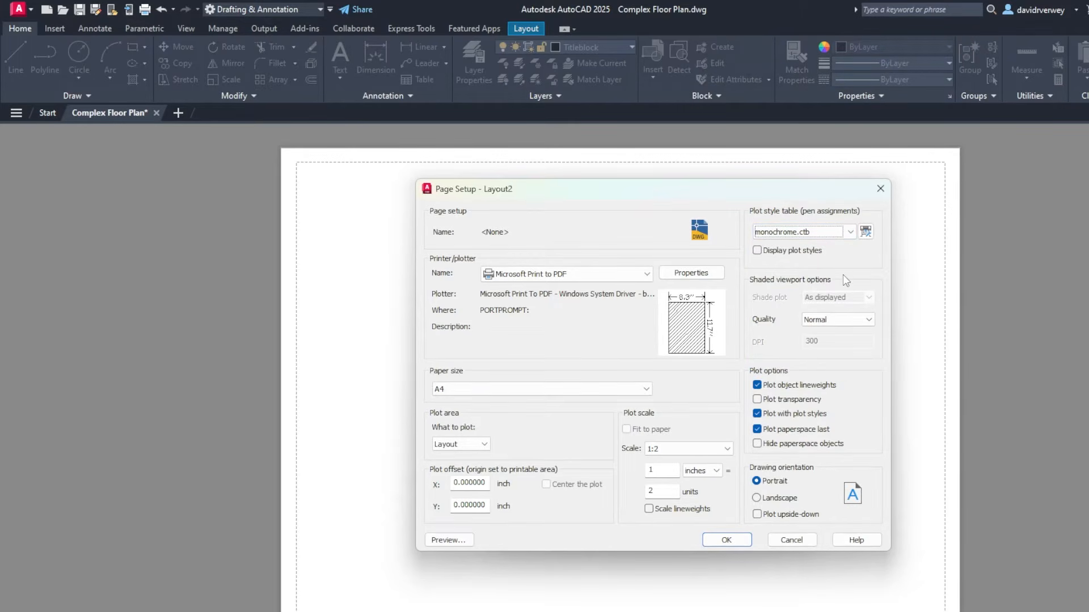
click(762, 251)
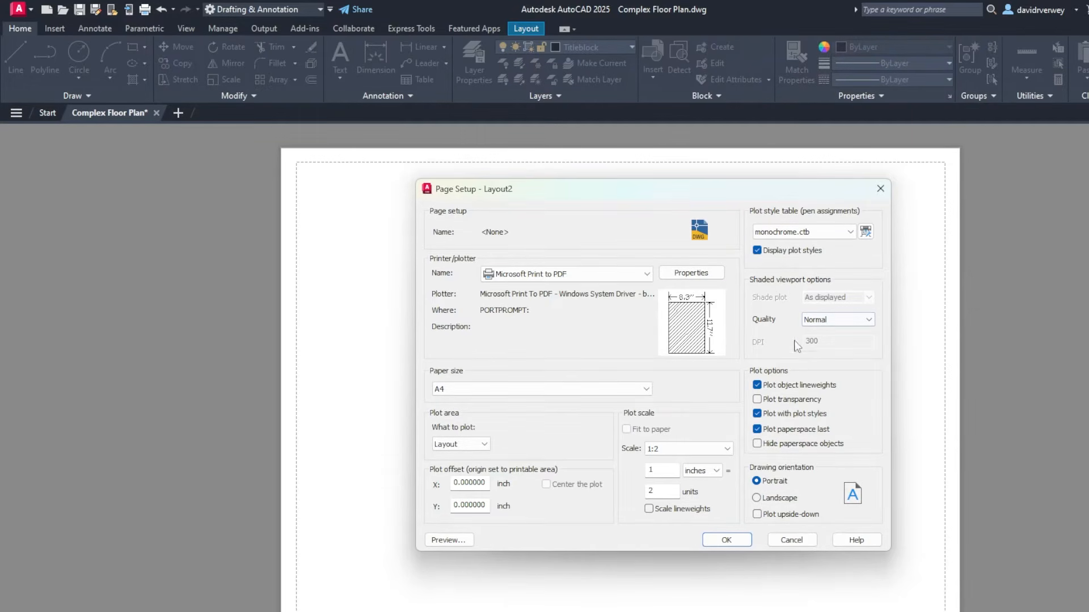
click(833, 321)
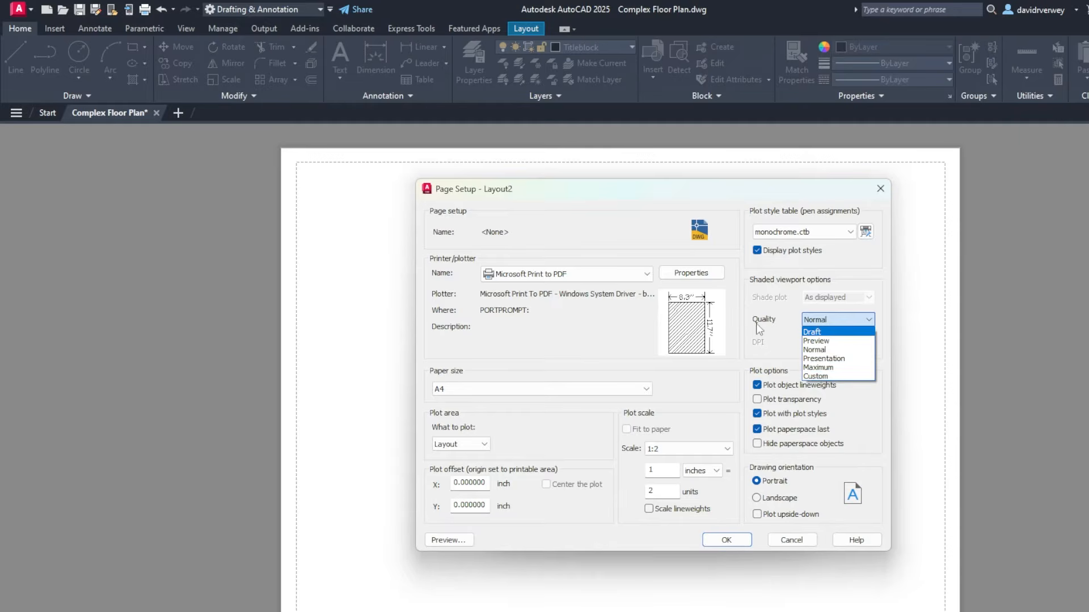
click(848, 350)
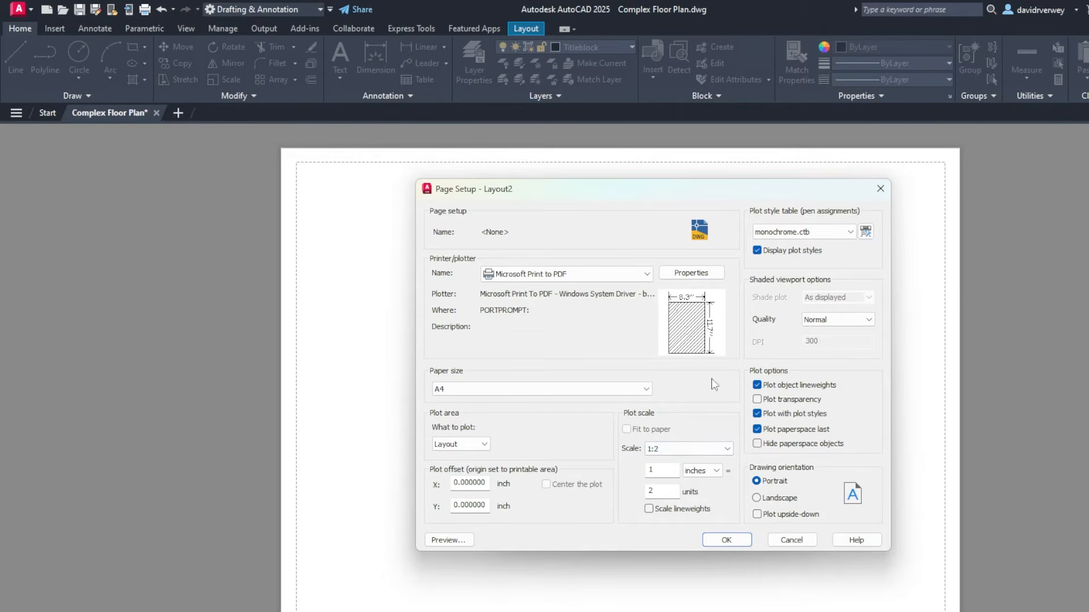
click(713, 541)
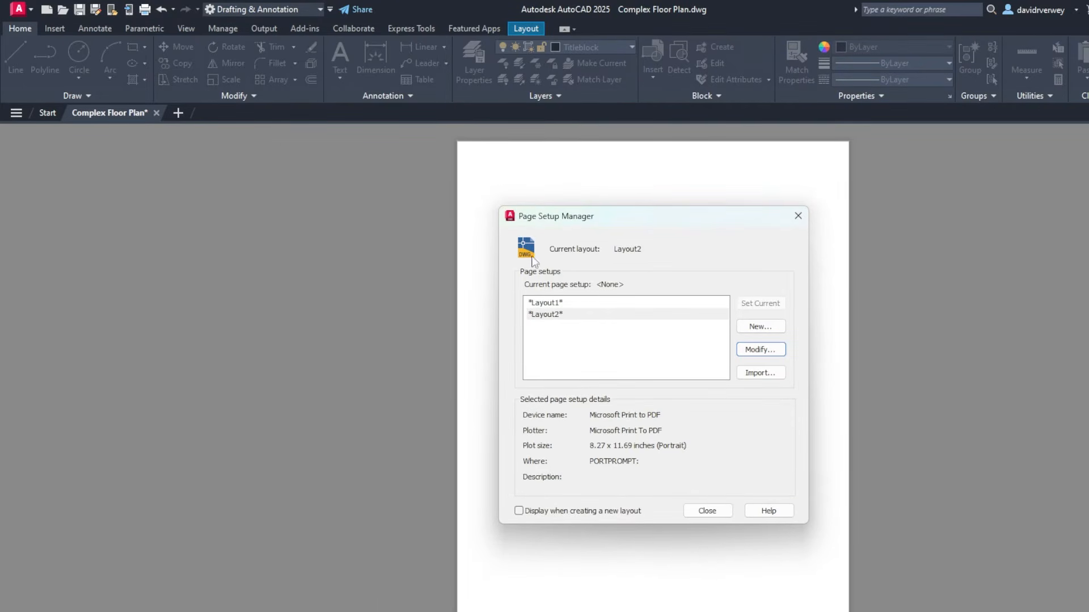
click(708, 511)
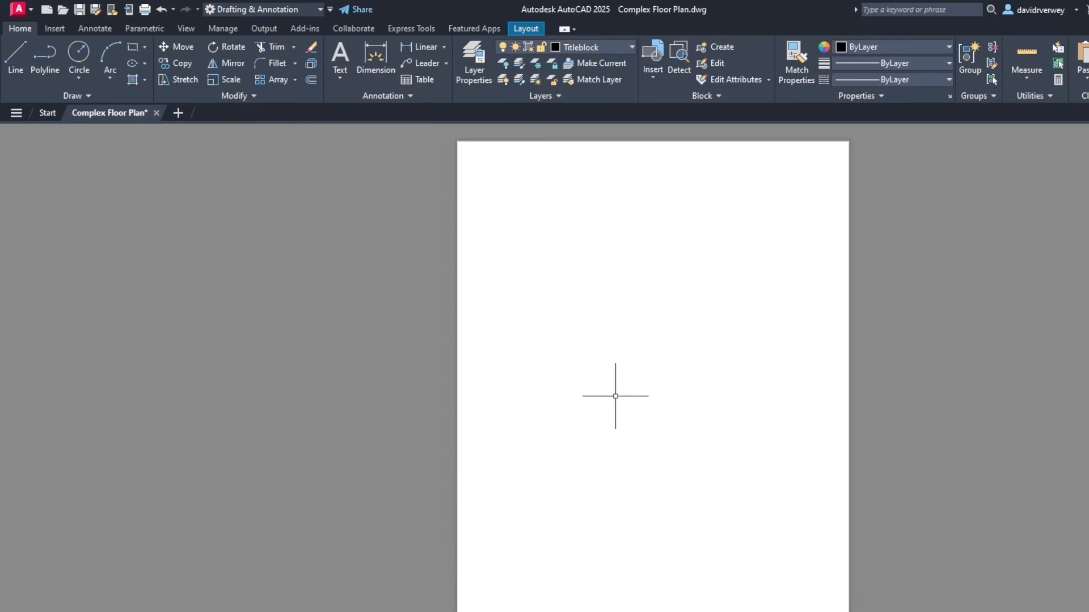
scroll(618, 391, down, 3)
scroll(616, 404, up, 3)
scroll(616, 406, up, 1)
scroll(617, 407, down, 1)
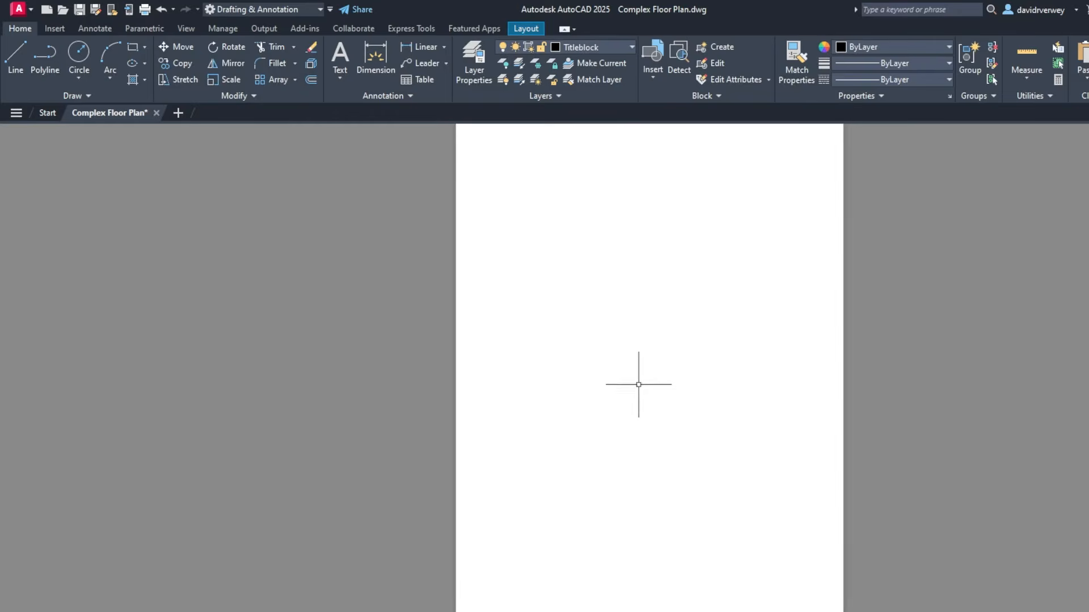
middle_drag(639, 384, 610, 411)
scroll(623, 460, down, 1)
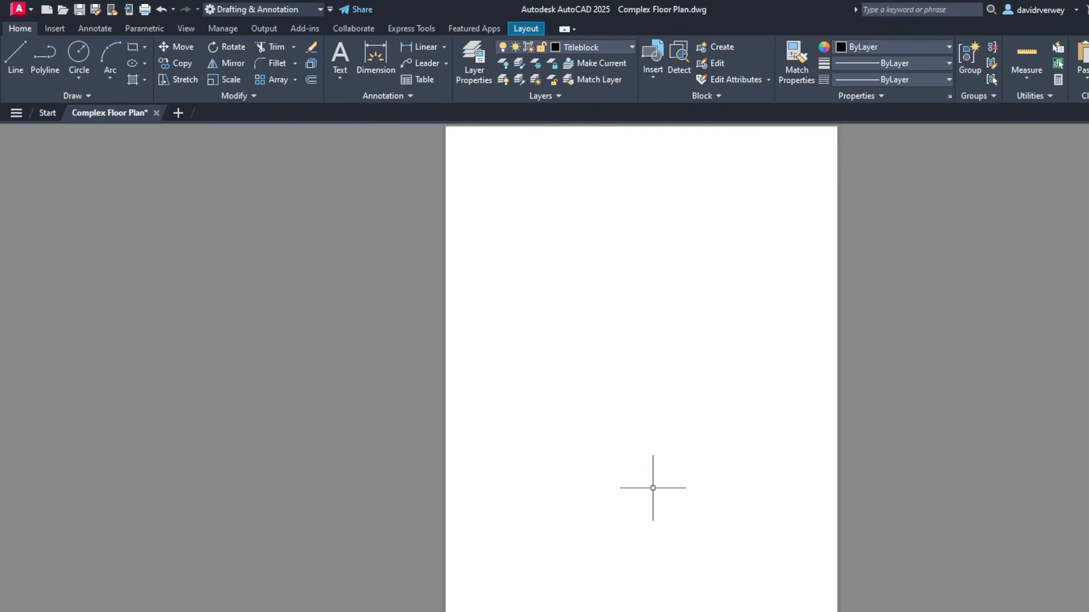
- Start a new viewport configuration with VPORTS, keeping the 2D setup and the Current view
text(vp)
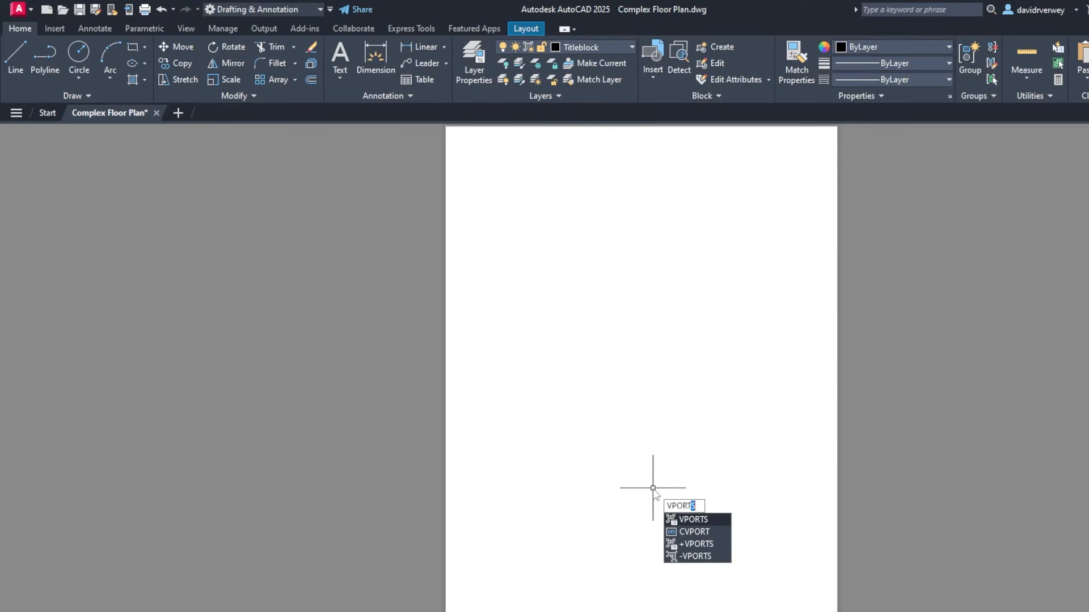
key(Return)
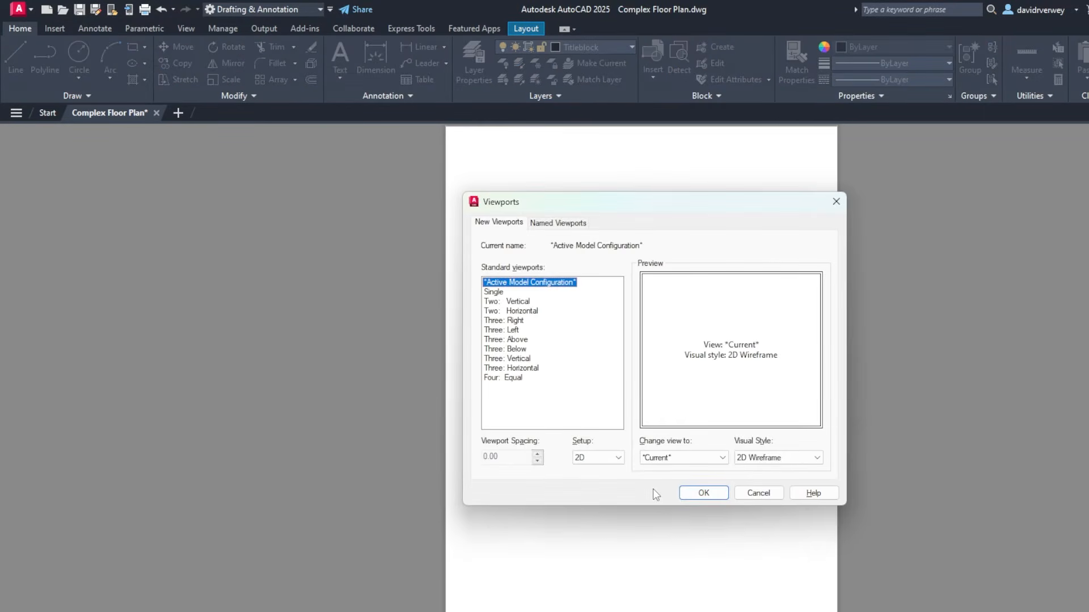
click(599, 455)
click(609, 470)
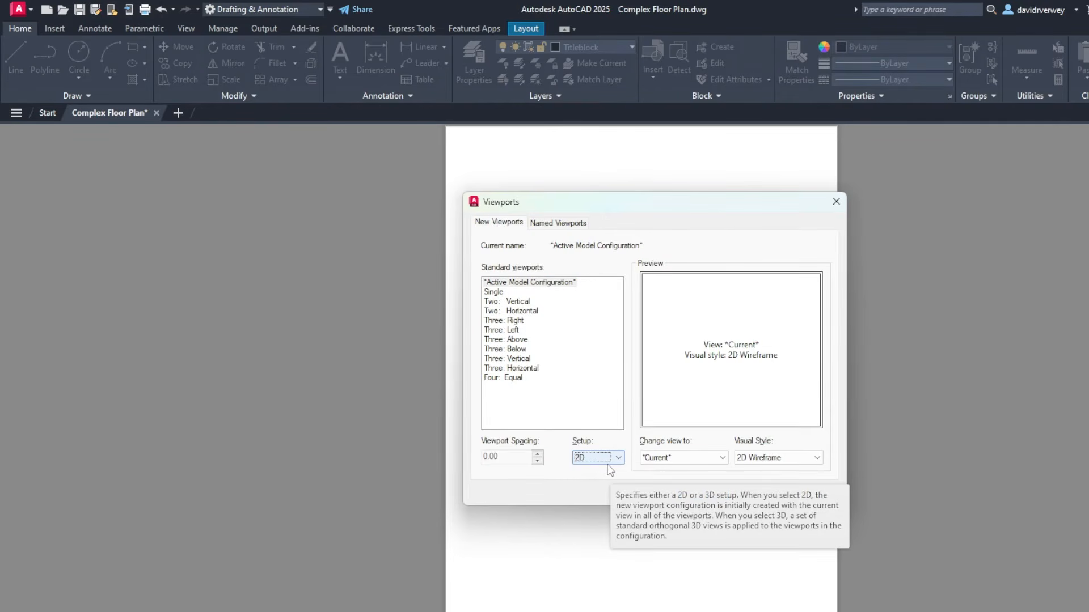
click(684, 459)
click(685, 469)
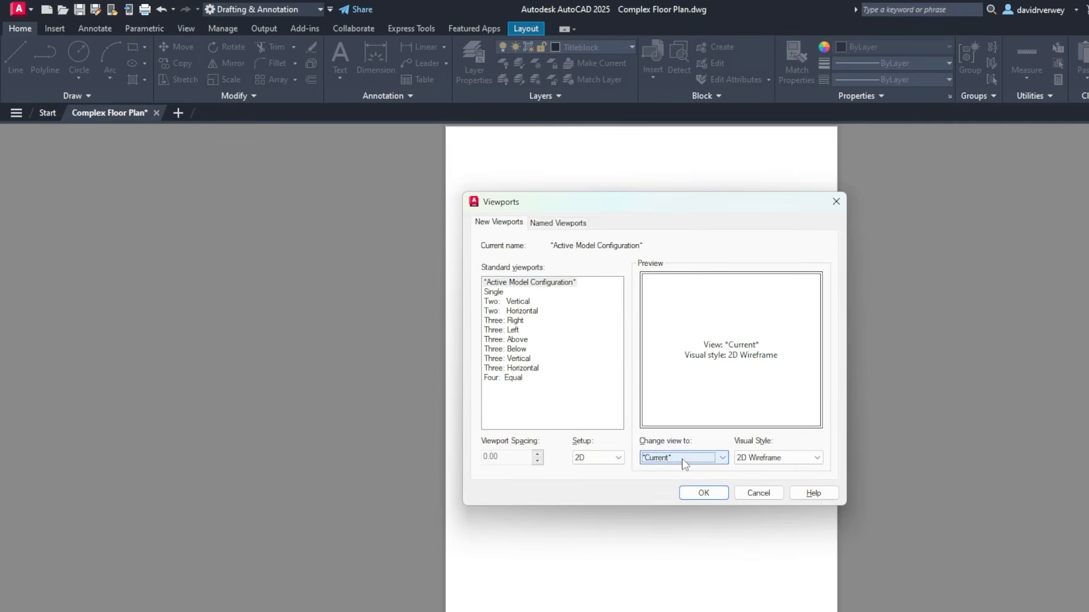
click(683, 460)
click(690, 470)
- Keep 2D Wireframe as the viewport's visual style and accept the viewport configuration
click(780, 459)
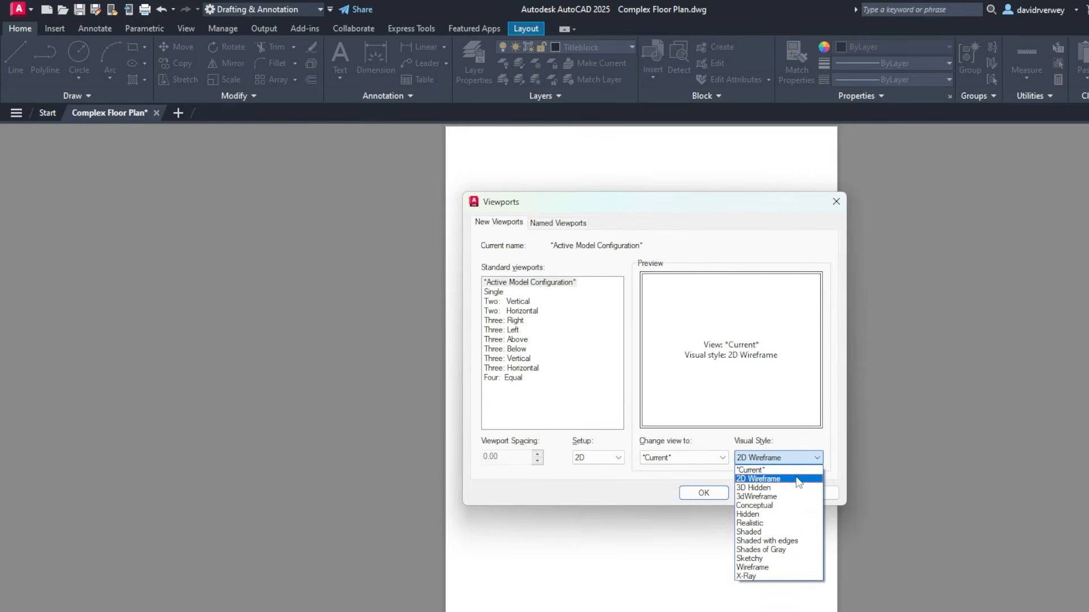
click(795, 478)
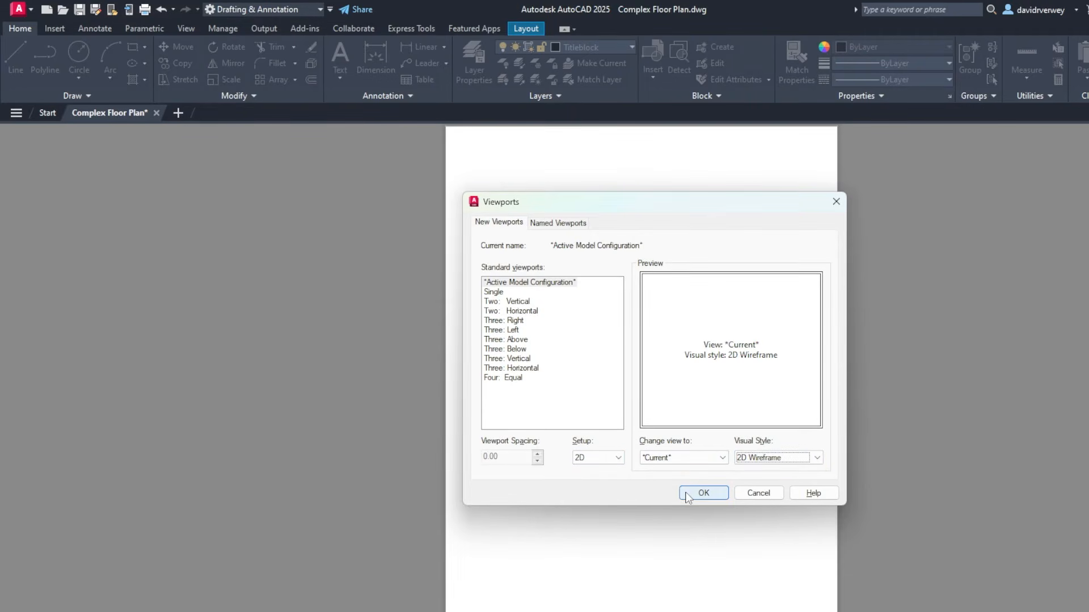
click(780, 459)
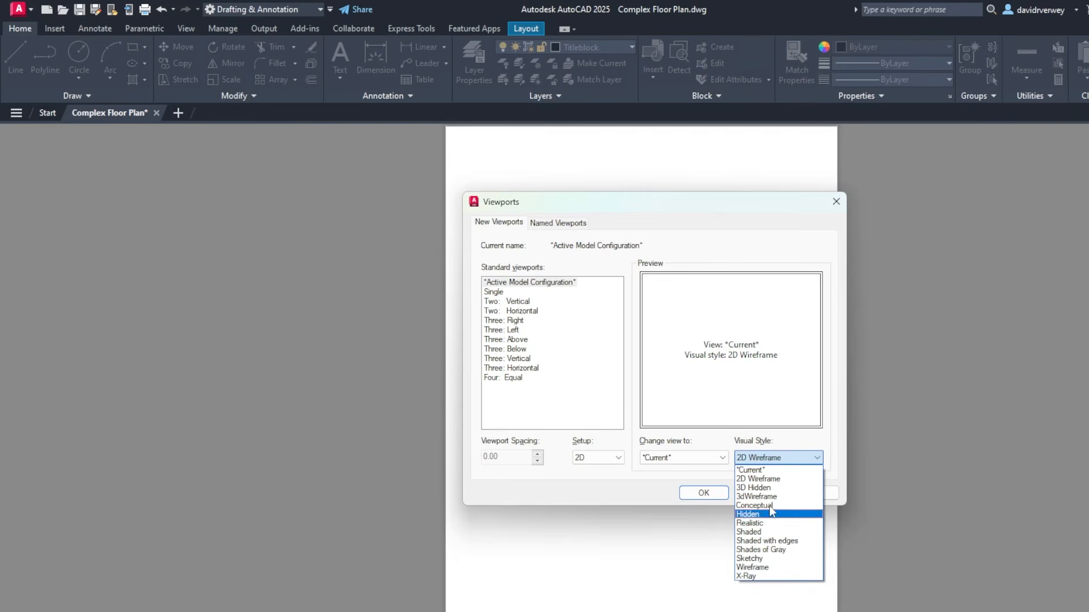
click(776, 460)
click(703, 493)
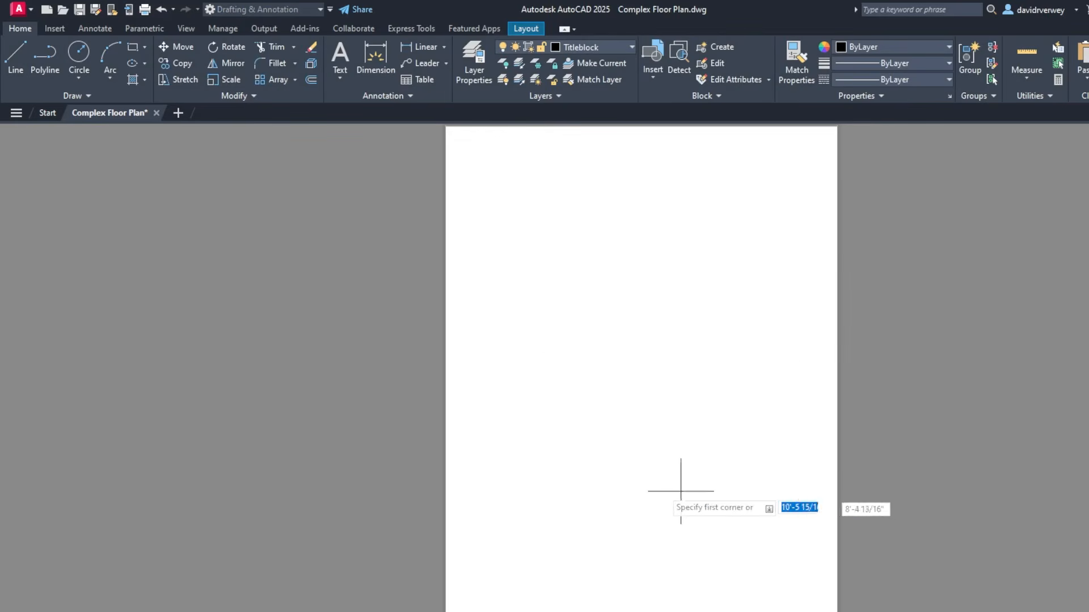
- Place the new viewport as a wide rectangle across the upper part of the page, just inside its margins
middle_drag(544, 309, 546, 318)
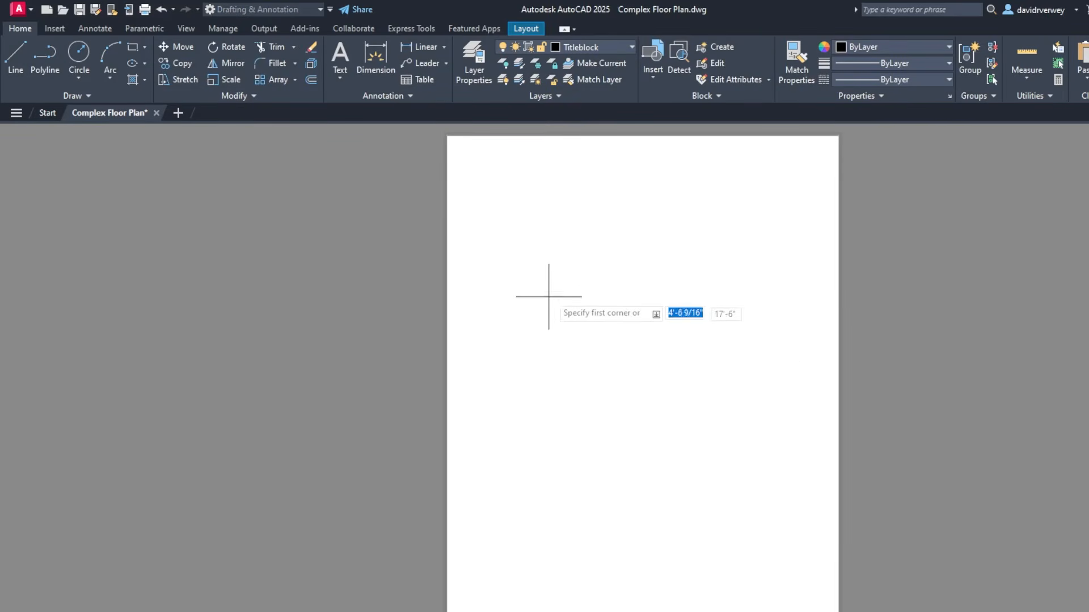
click(457, 146)
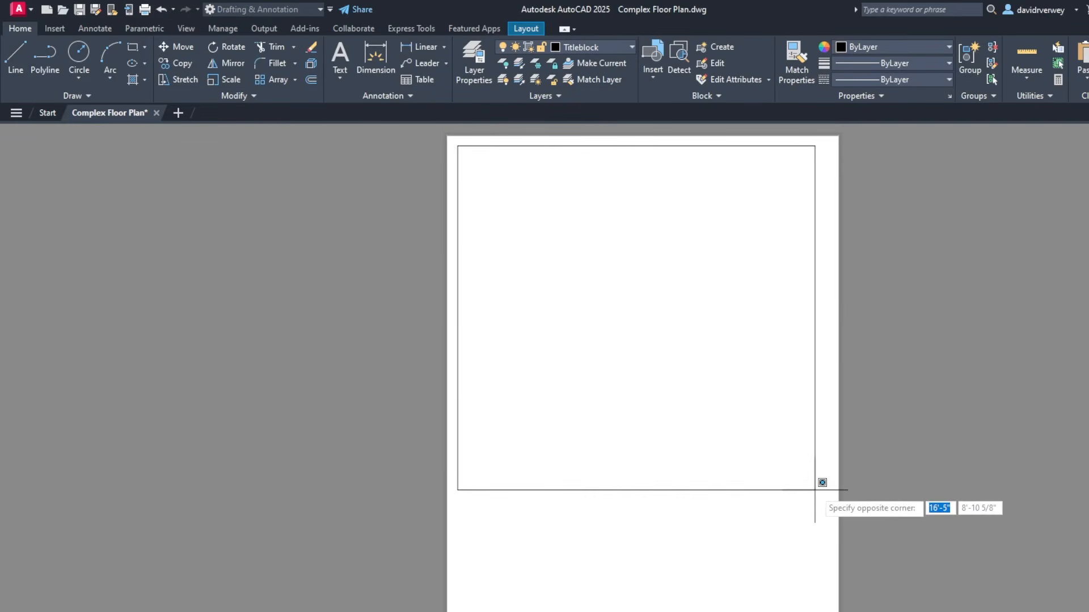
click(823, 428)
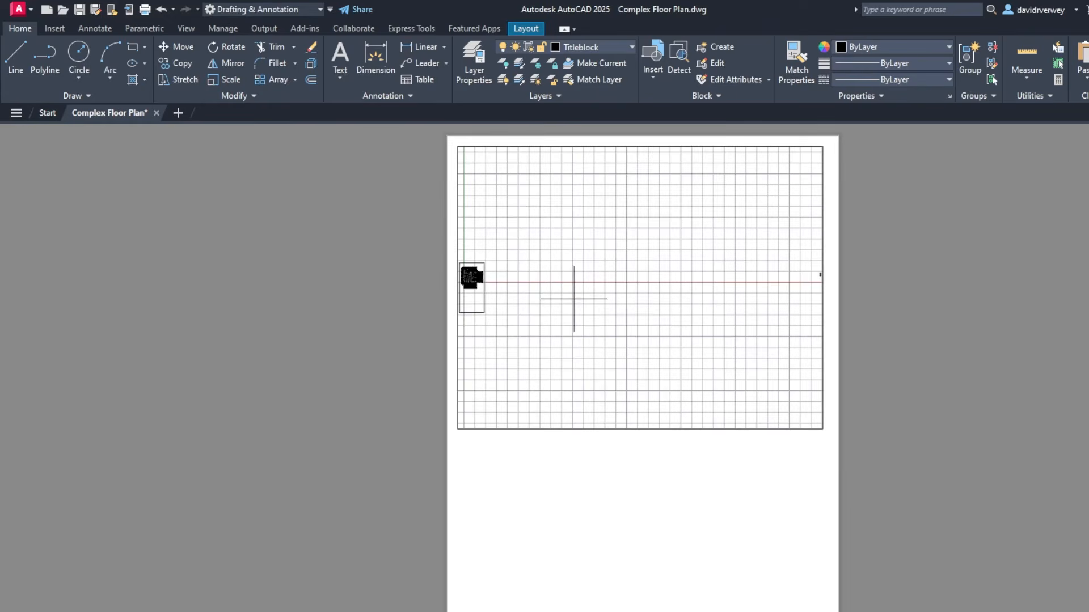
- Frame the house floor plan inside the new viewport so its rooms and garage fill the viewport's height
middle_drag(567, 312, 712, 328)
scroll(627, 299, up, 5)
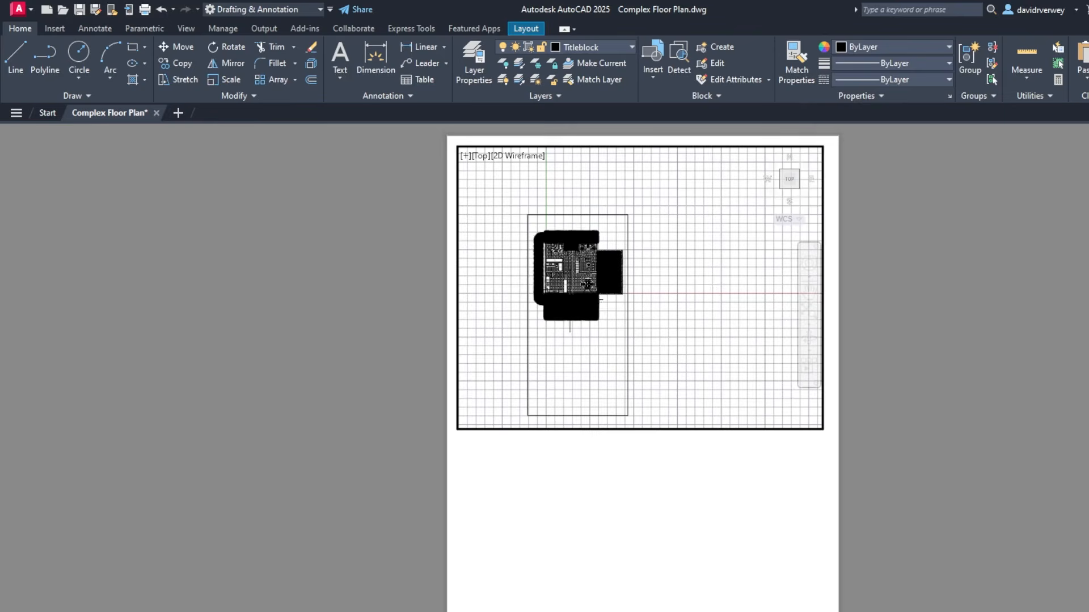
middle_drag(581, 313, 682, 369)
scroll(689, 339, up, 4)
middle_drag(688, 297, 707, 324)
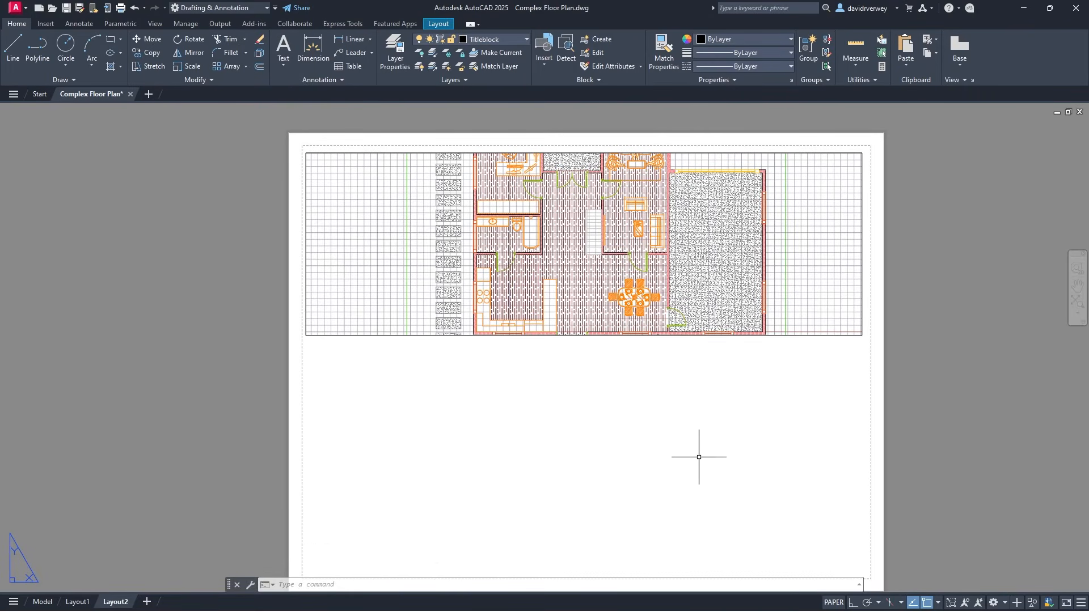
- Copy the viewport straight down from its upper-left corner, leaving a narrow gap below the original
click(326, 335)
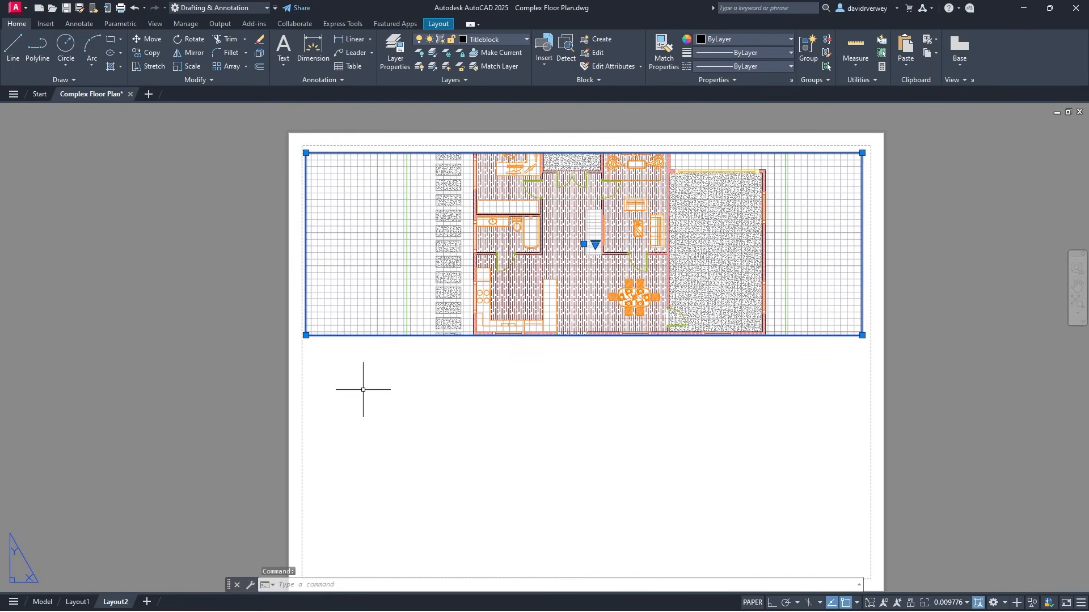
key(Return)
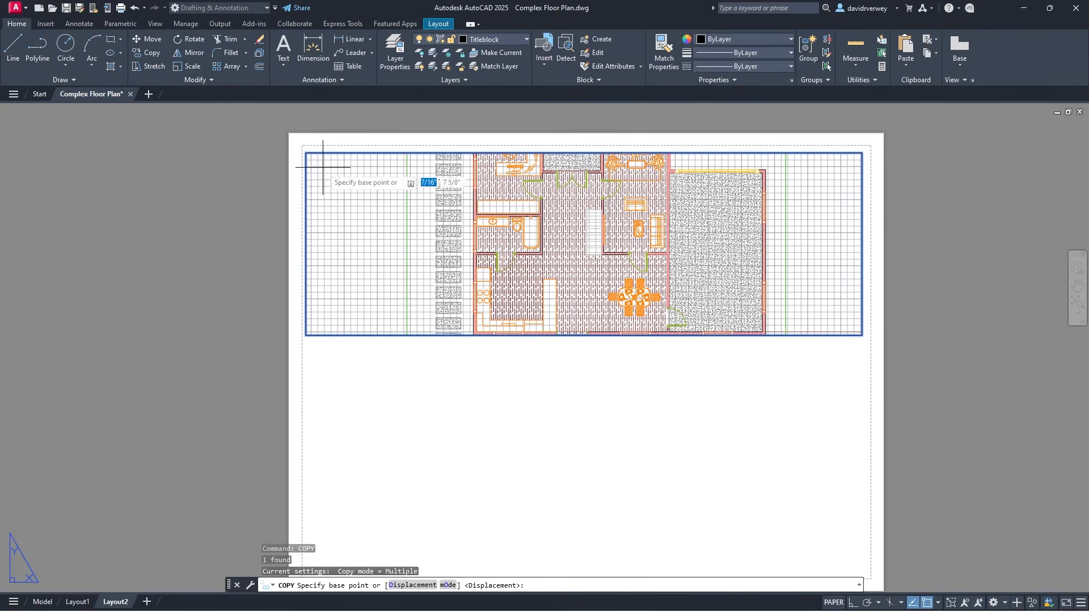
click(307, 153)
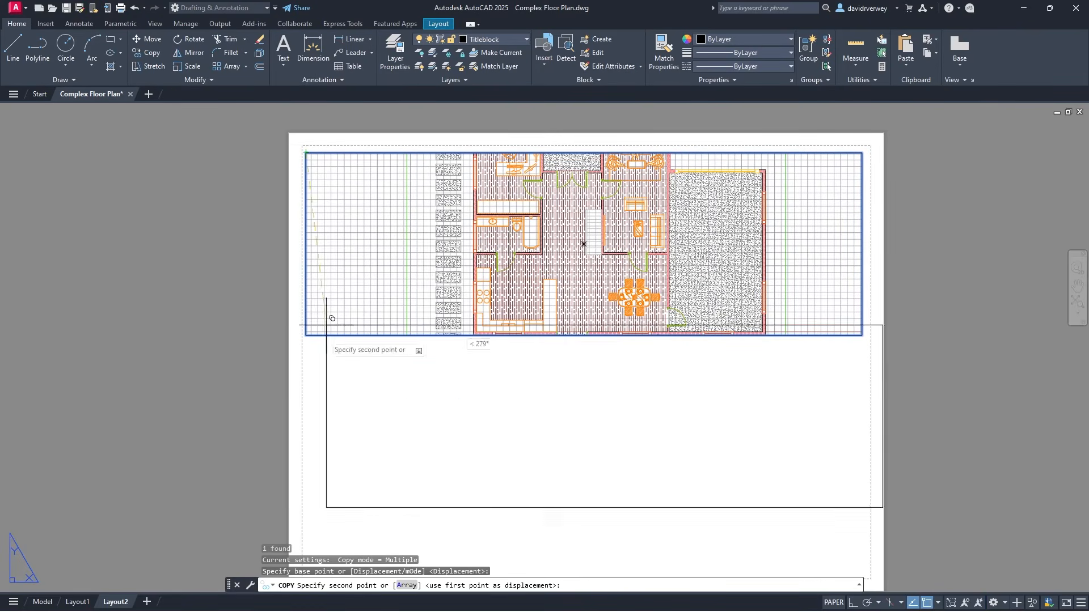
click(306, 353)
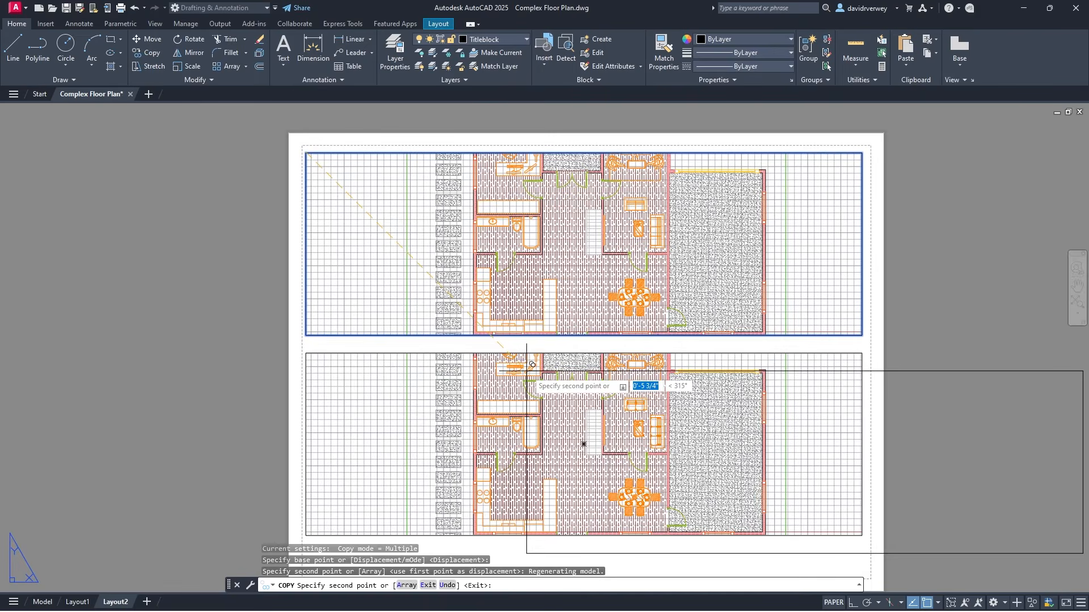
key(Escape)
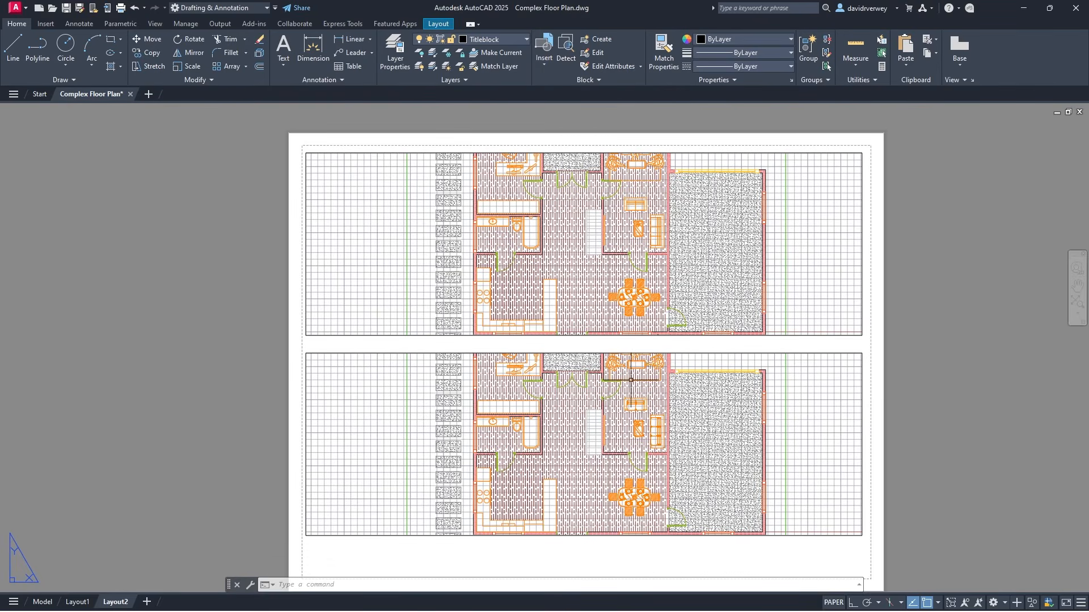
- Set the upper viewport's scale to 1:100, adjust the floor plan's position within it and lock the viewport
double_click(593, 272)
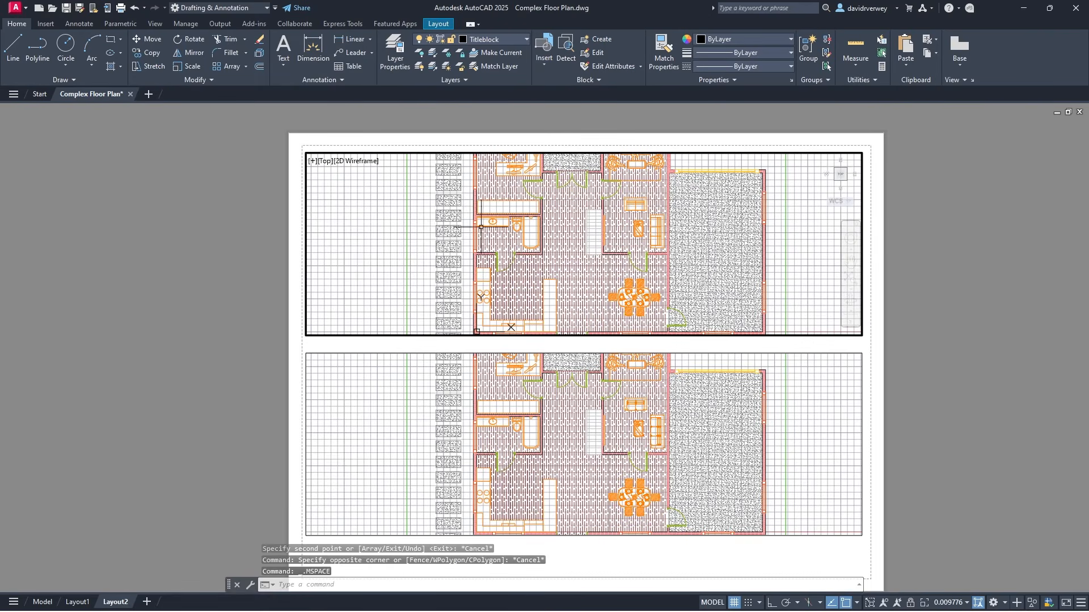
click(953, 605)
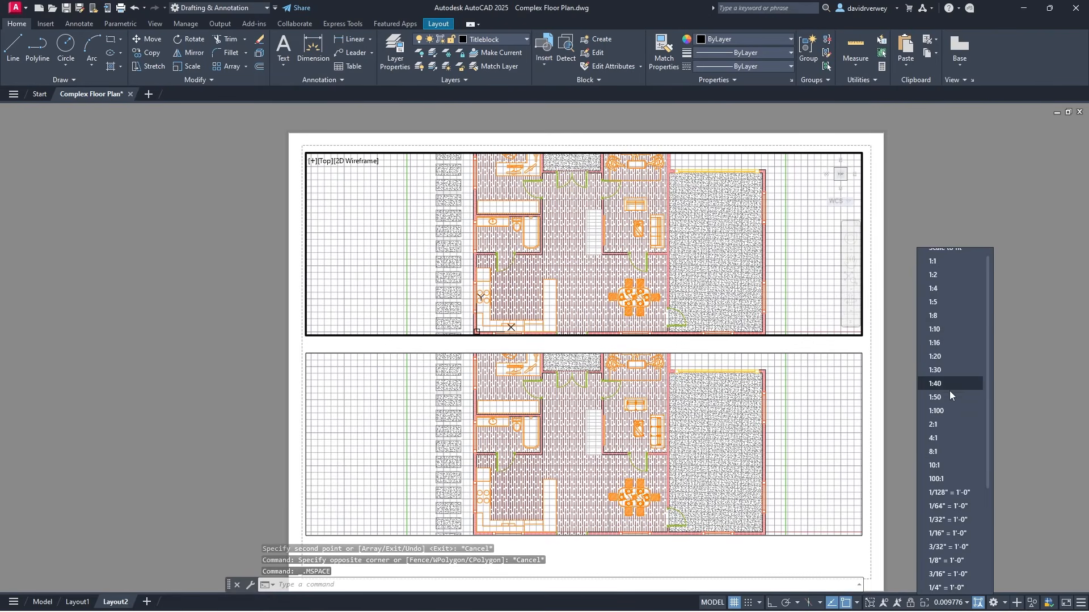
click(953, 413)
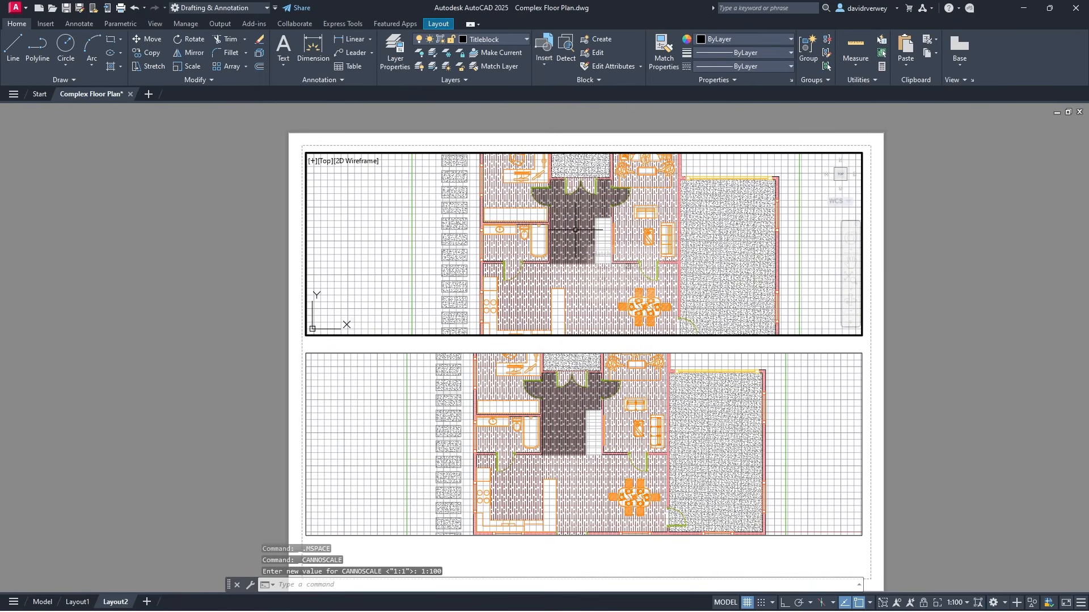
mouse_move(596, 239)
middle_down()
mouse_move(596, 216)
mouse_move(592, 225)
middle_up()
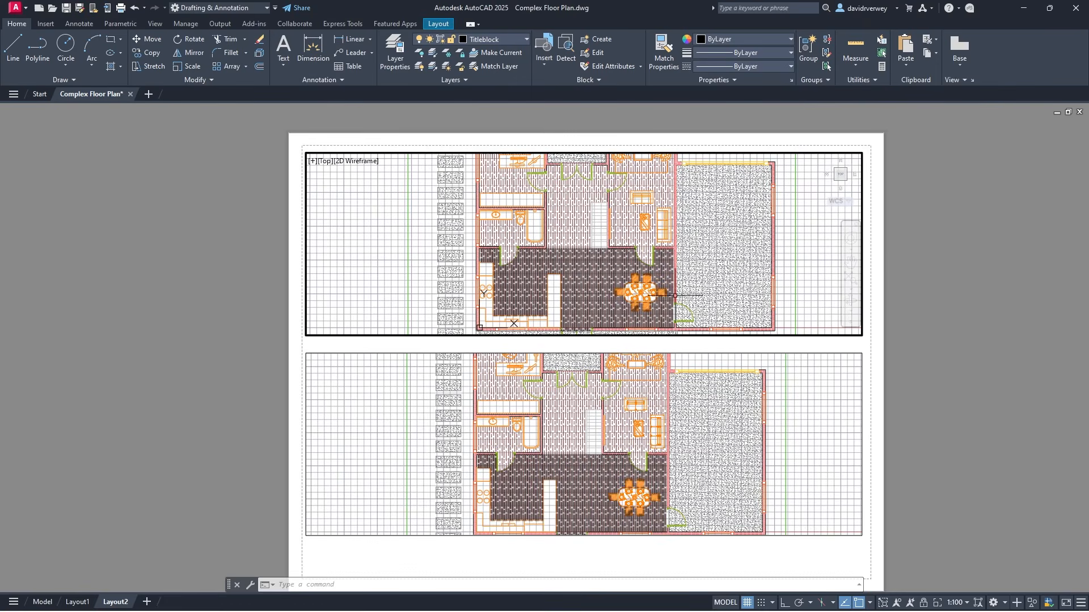
click(924, 605)
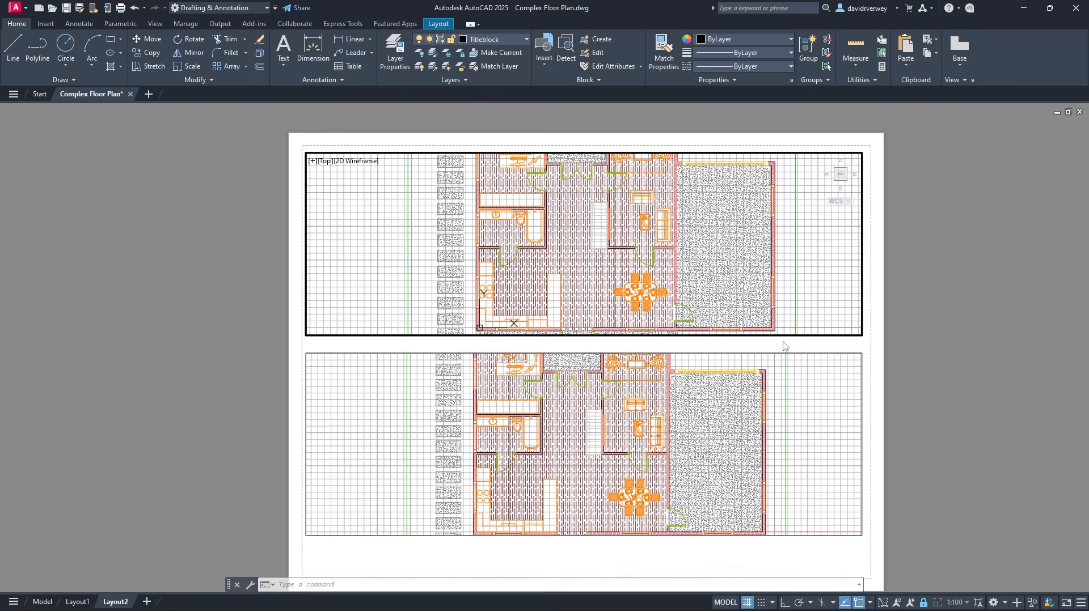
- Activate the lower viewport and frame the concrete area below the house's double doors in it
click(779, 421)
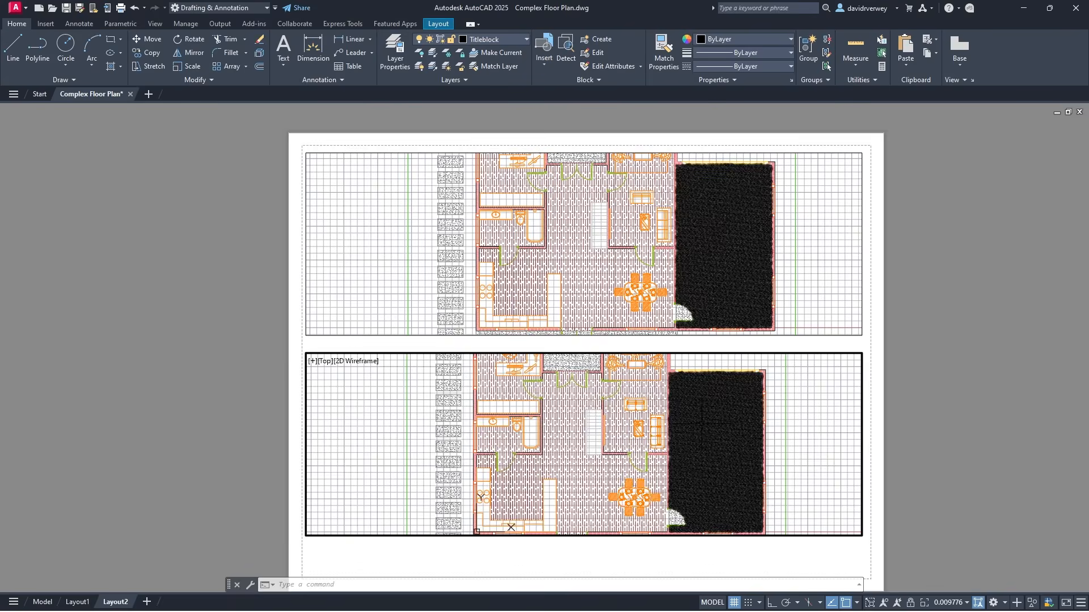
scroll(565, 419, down, 3)
scroll(565, 419, up, 2)
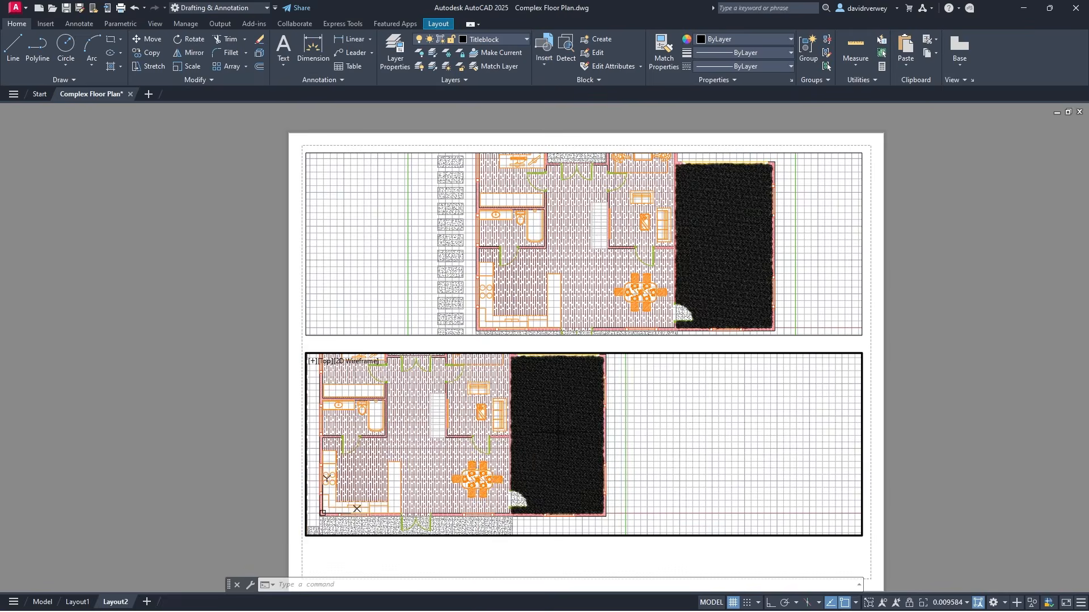
middle_drag(596, 441, 685, 316)
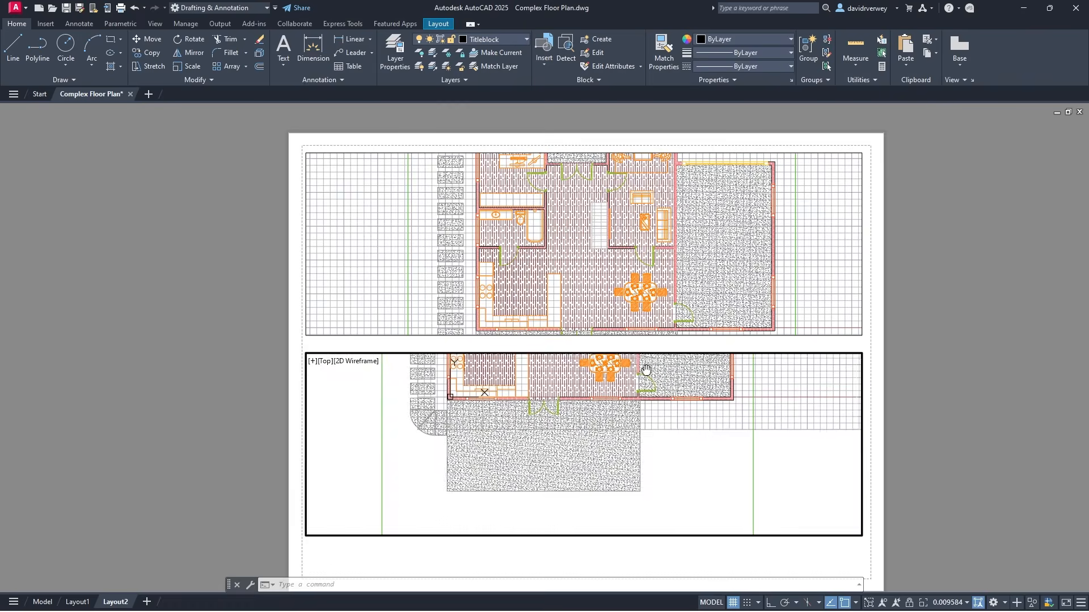
scroll(576, 437, up, 2)
middle_drag(549, 437, 607, 430)
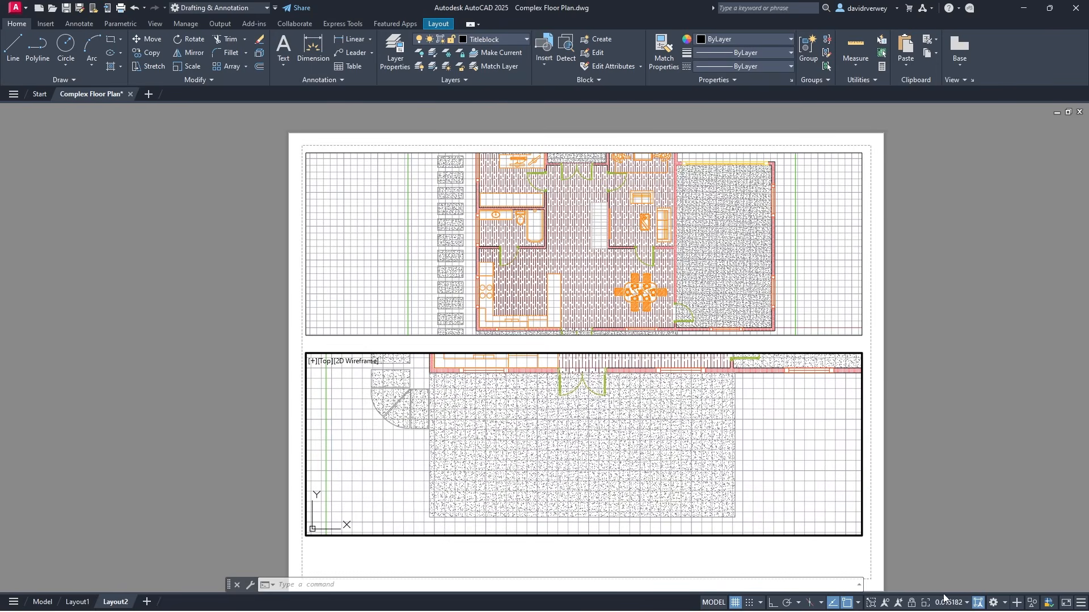
- Try the scales 1:5, 1:30 and 1:50 on the lower viewport
click(950, 603)
click(954, 302)
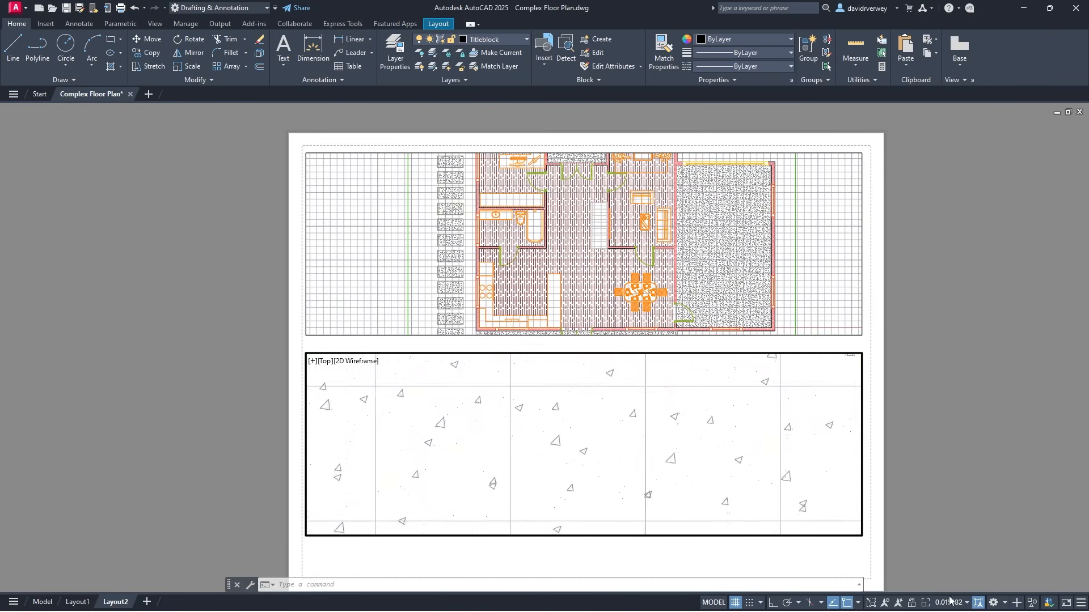
click(966, 604)
click(966, 605)
click(966, 605)
click(975, 373)
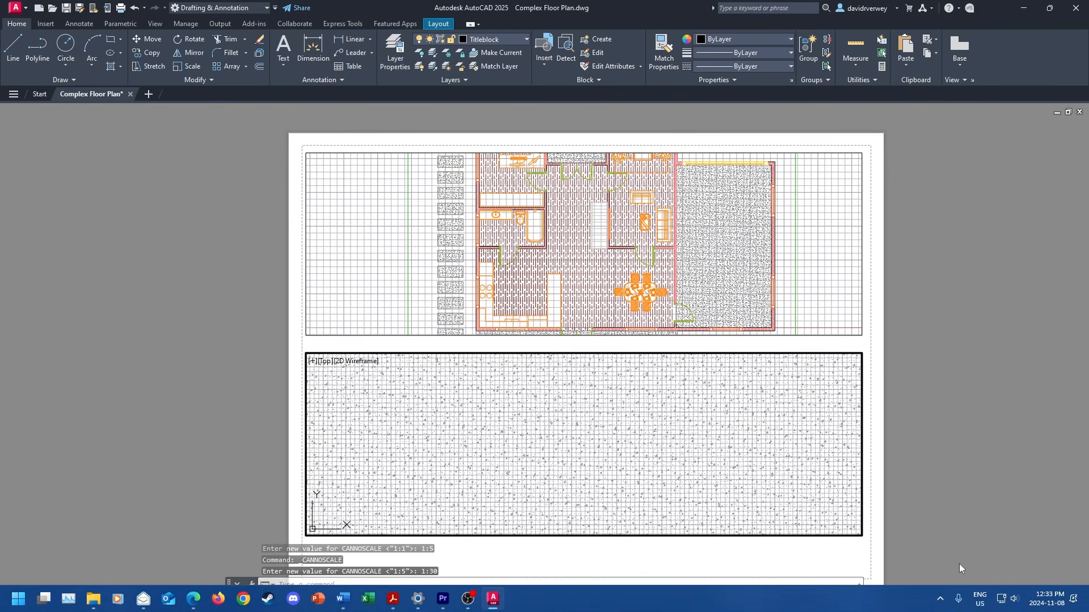
click(966, 604)
click(965, 396)
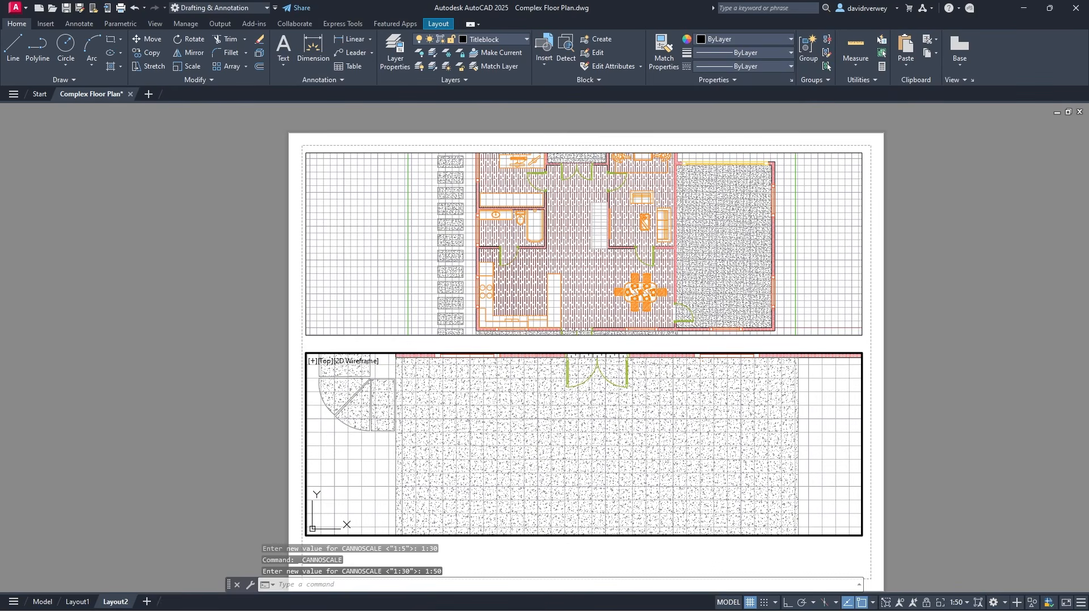
- Set the lower viewport's scale to 1:100, position the concrete area within it, lock the viewport and return to paper space
click(958, 604)
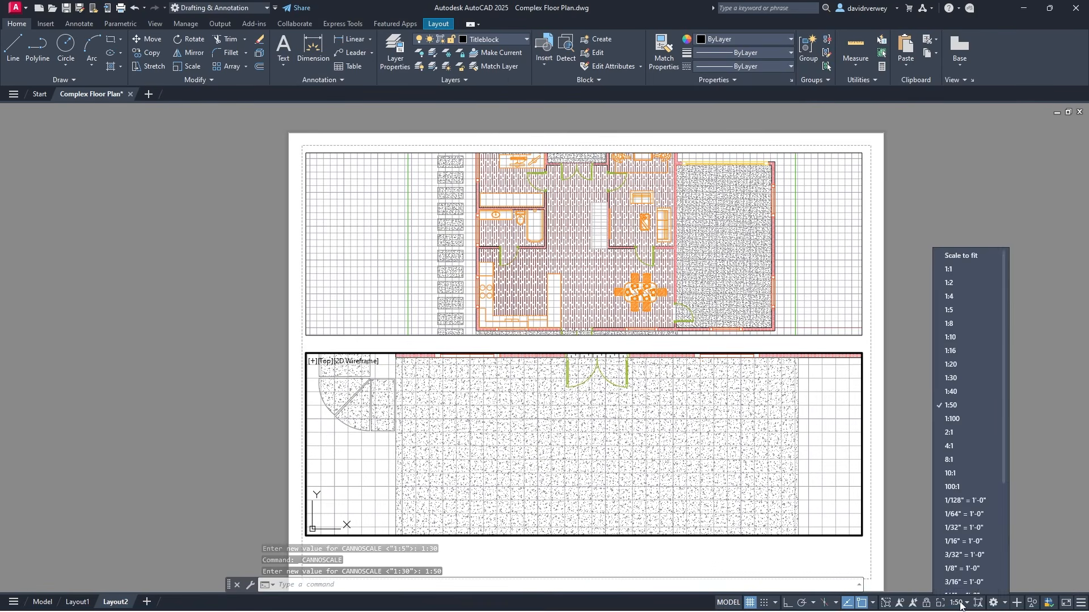
click(966, 418)
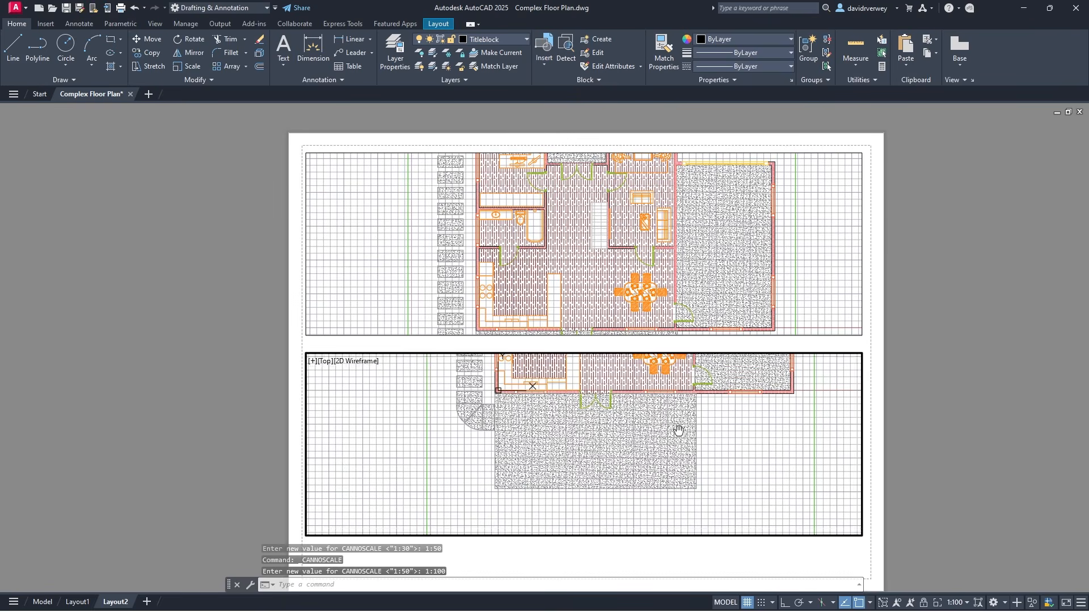
middle_drag(679, 430, 680, 426)
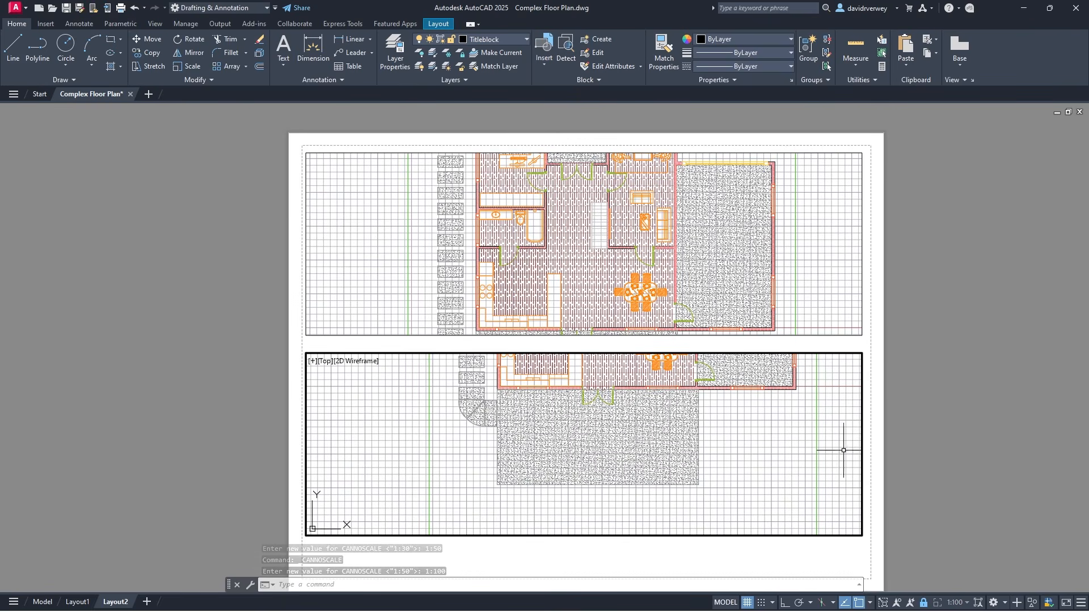
double_click(785, 562)
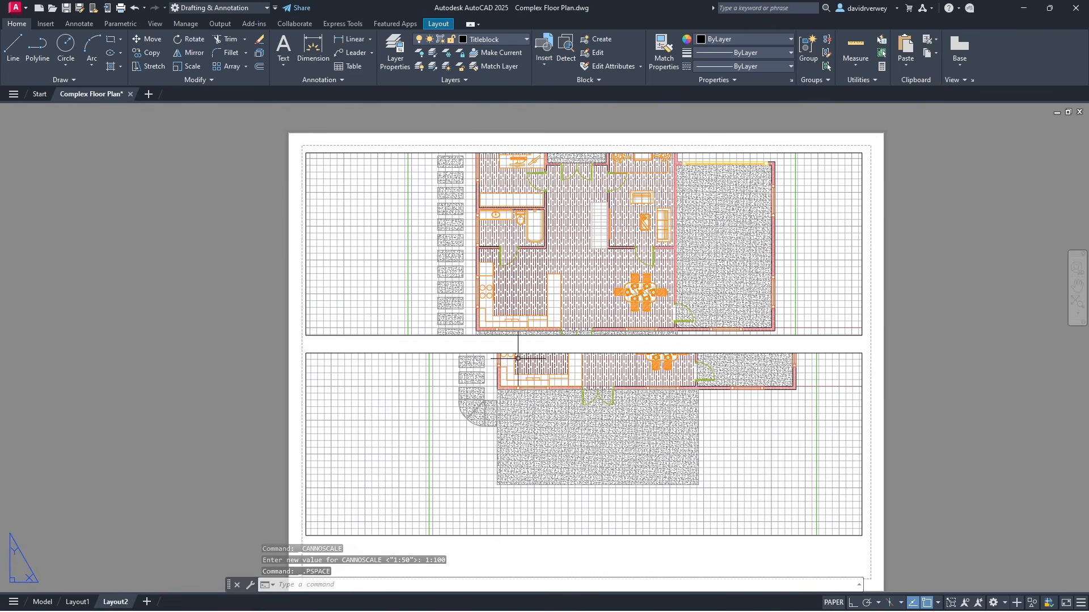
- Move both viewport frames to the Defpoints layer and clear the selection
click(363, 352)
click(370, 334)
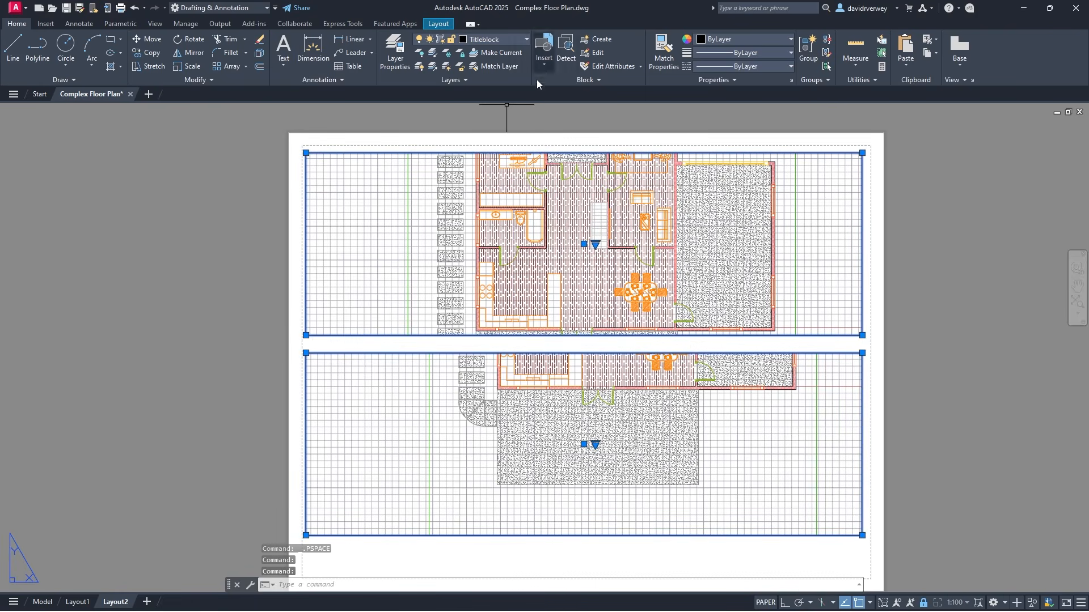
click(499, 38)
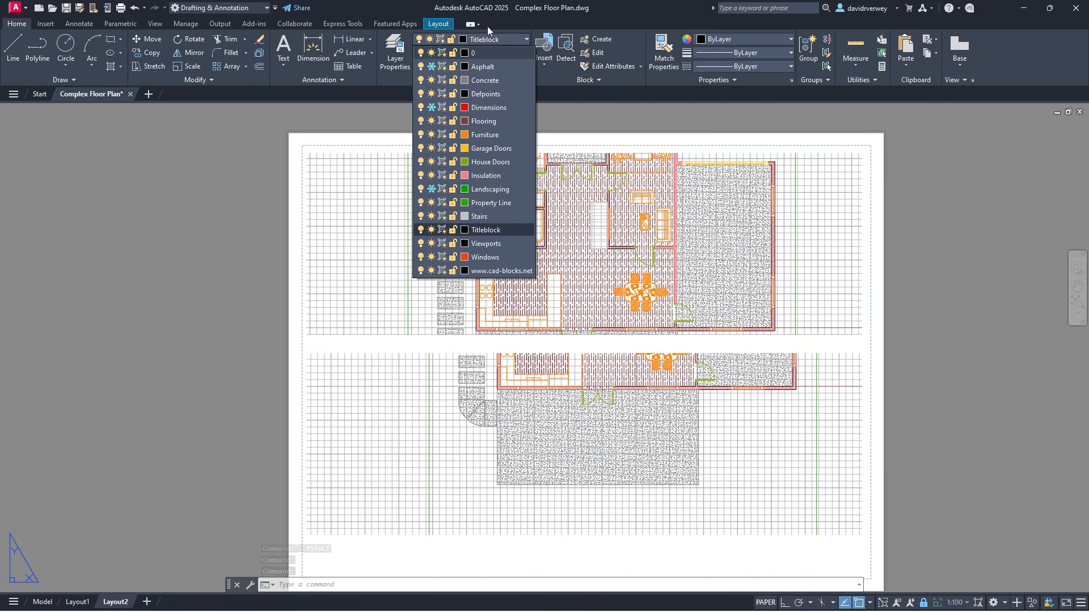
click(503, 94)
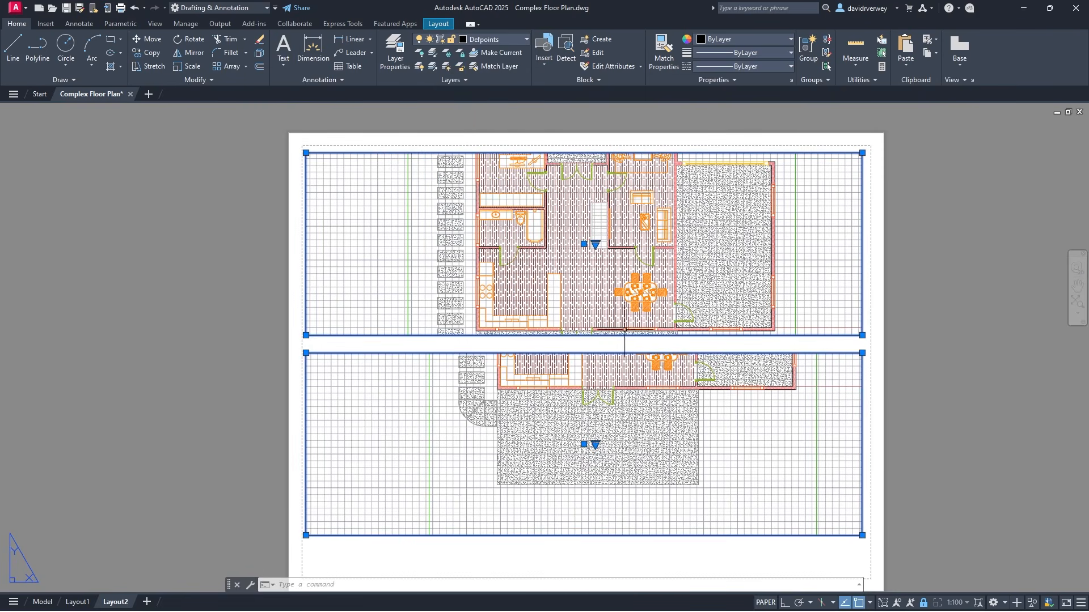
key(Escape)
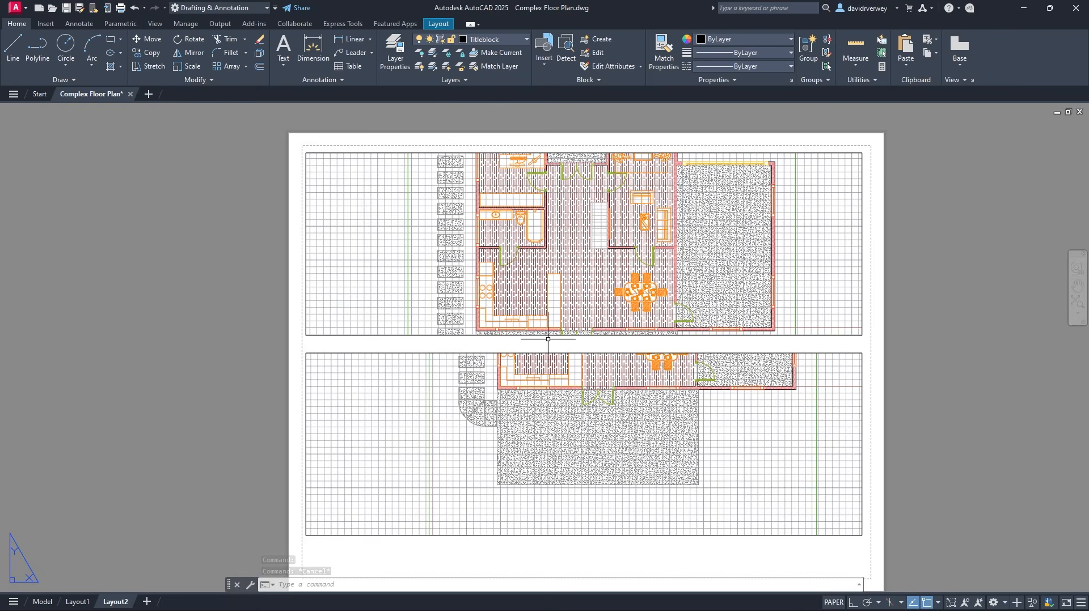
middle_drag(607, 346, 604, 340)
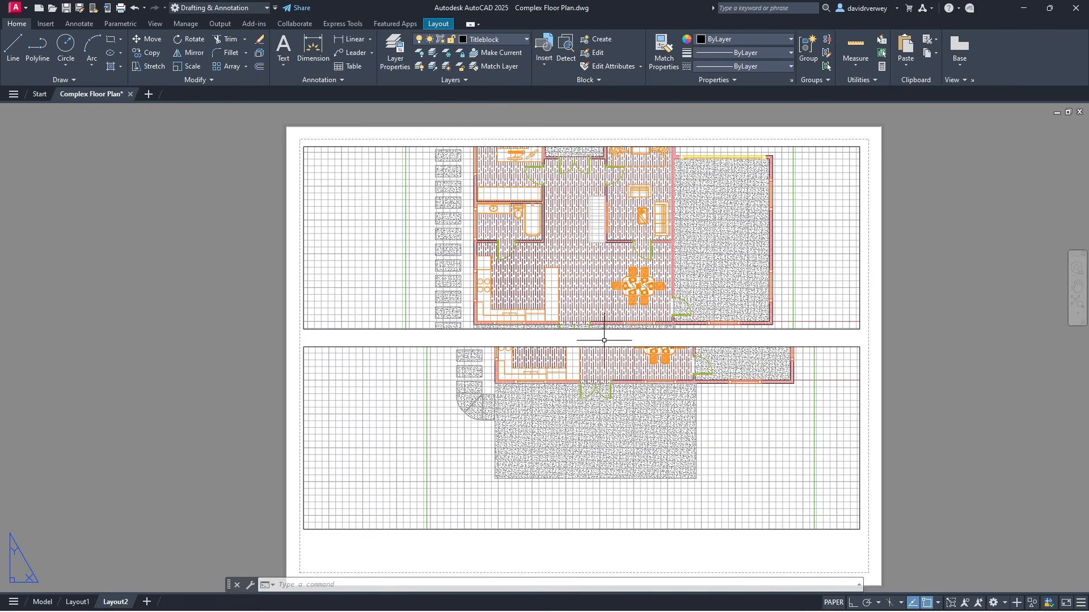